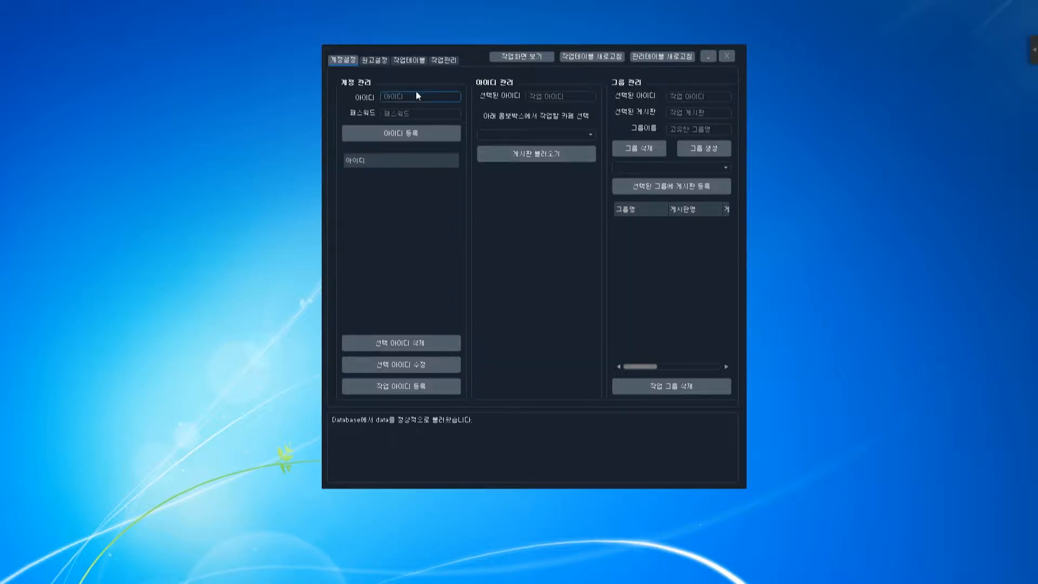
# Nudge the auto-posting tool's window into position on the desktop.
pyautogui.moveTo(468, 75); pyautogui.dragTo(472, 74)
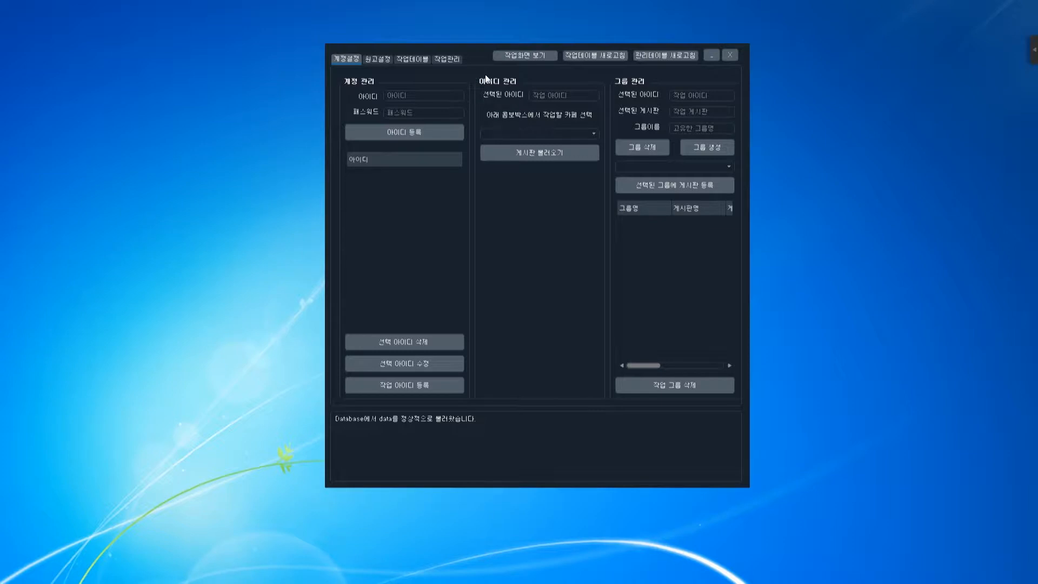
pyautogui.moveTo(475, 67)
pyautogui.mouseDown()
pyautogui.moveTo(480, 82)
pyautogui.moveTo(480, 72)
pyautogui.mouseUp()
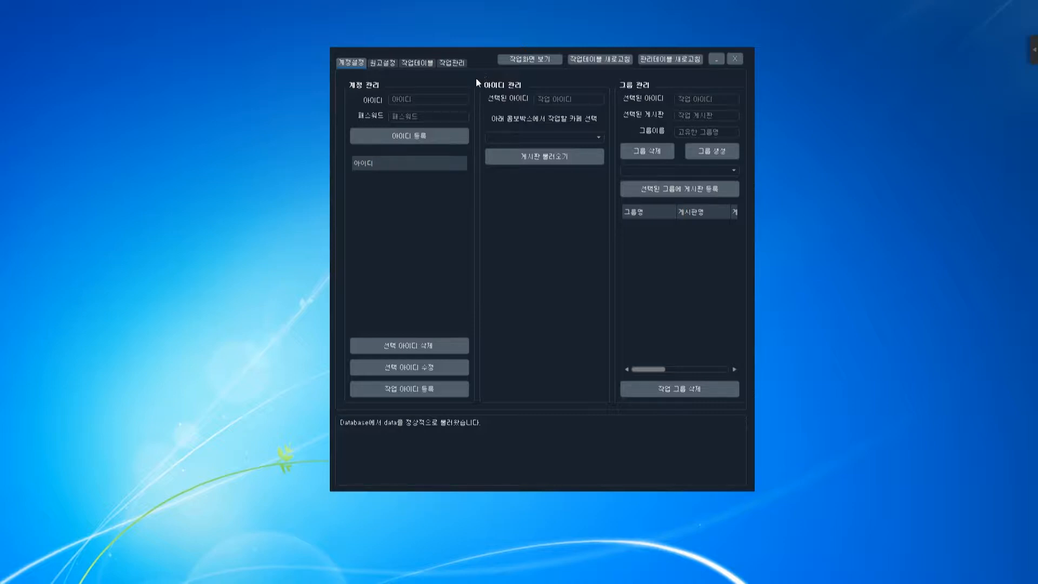
pyautogui.moveTo(483, 69); pyautogui.dragTo(482, 62)
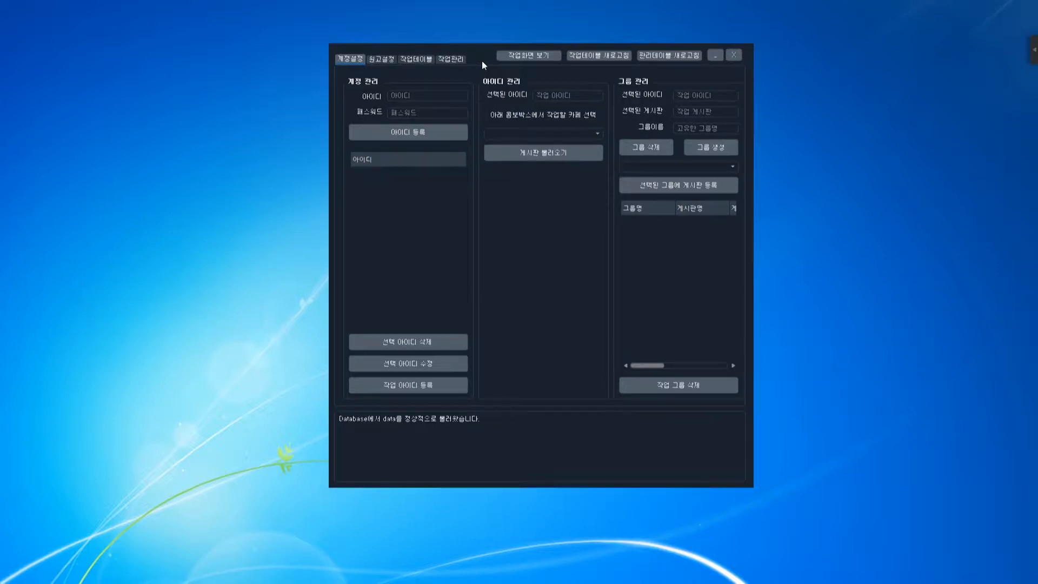
pyautogui.moveTo(482, 58); pyautogui.dragTo(482, 57)
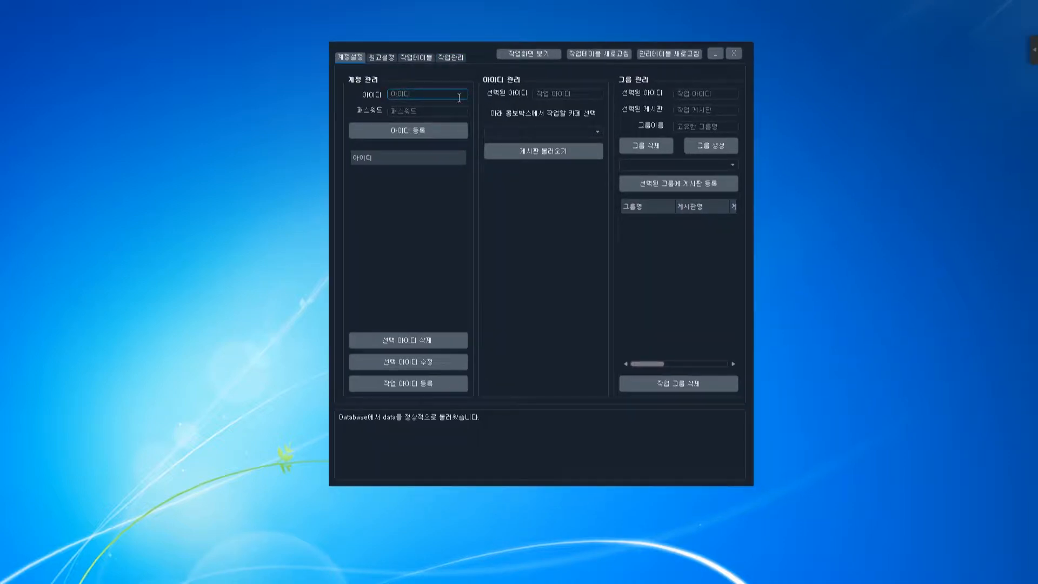
# Register the Naver account ID with its password and select the new entry in the ID list.
pyautogui.press('Tab')
pyautogui.write('●●●●●●●●●●●●')
pyautogui.click(432, 133)
pyautogui.click(405, 169)
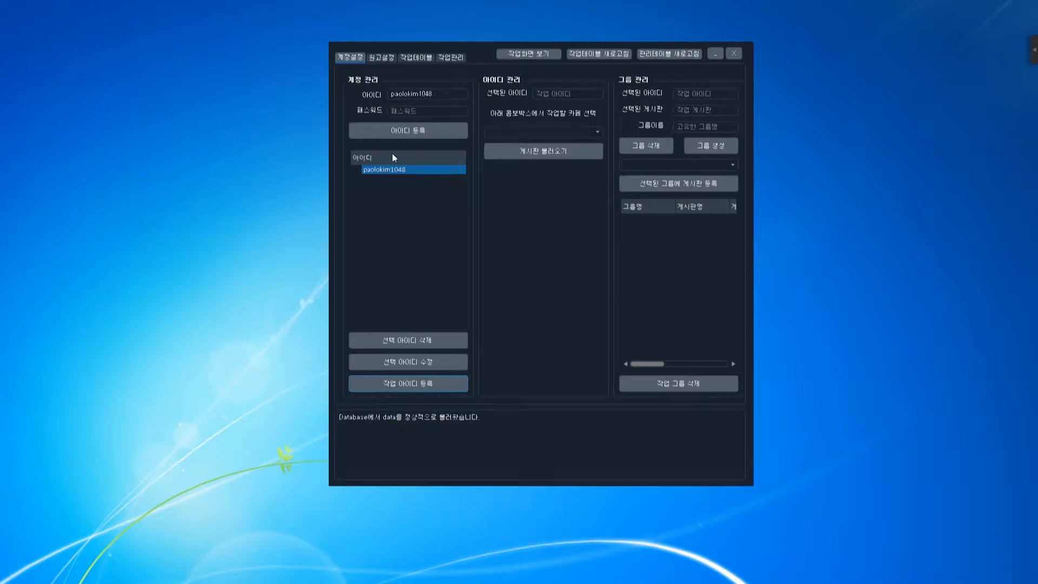
# Load the registered account as the working ID, keeping 셀라솔루션 as the chosen cafe.
pyautogui.doubleClick(396, 170)
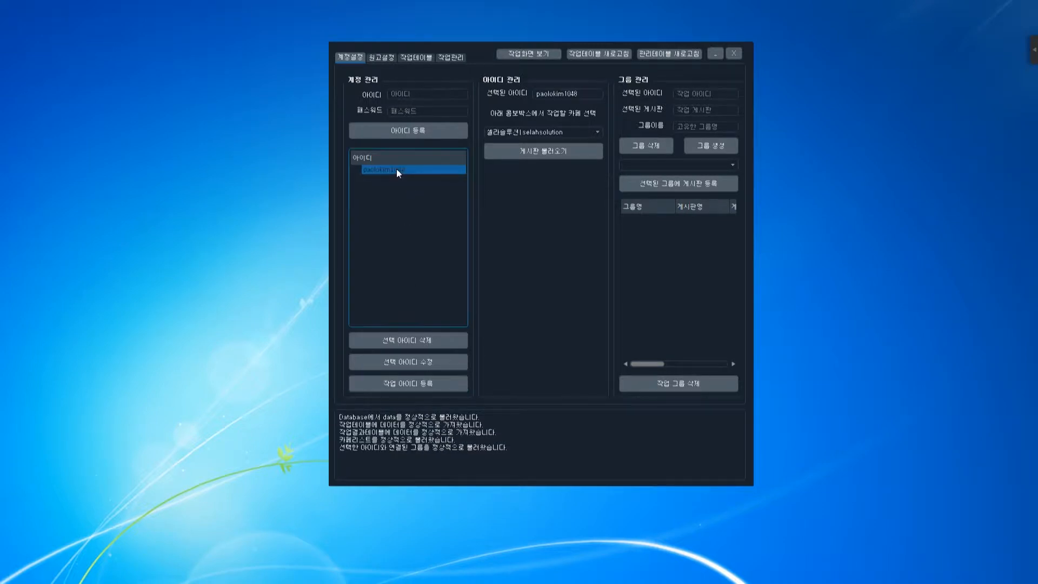
pyautogui.click(544, 133)
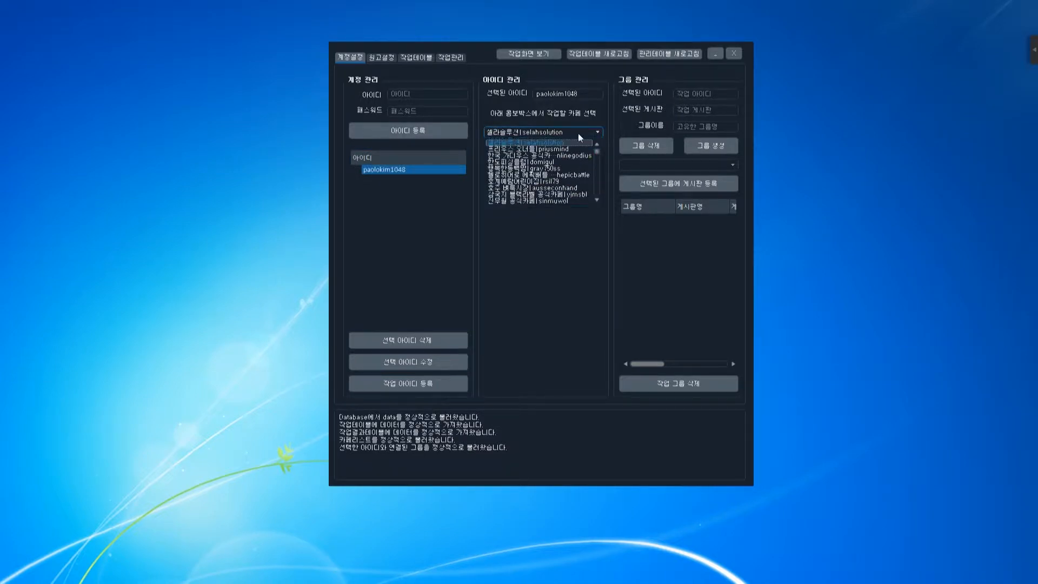
pyautogui.moveTo(598, 150)
pyautogui.mouseDown()
pyautogui.moveTo(601, 195)
pyautogui.moveTo(593, 144)
pyautogui.mouseUp()
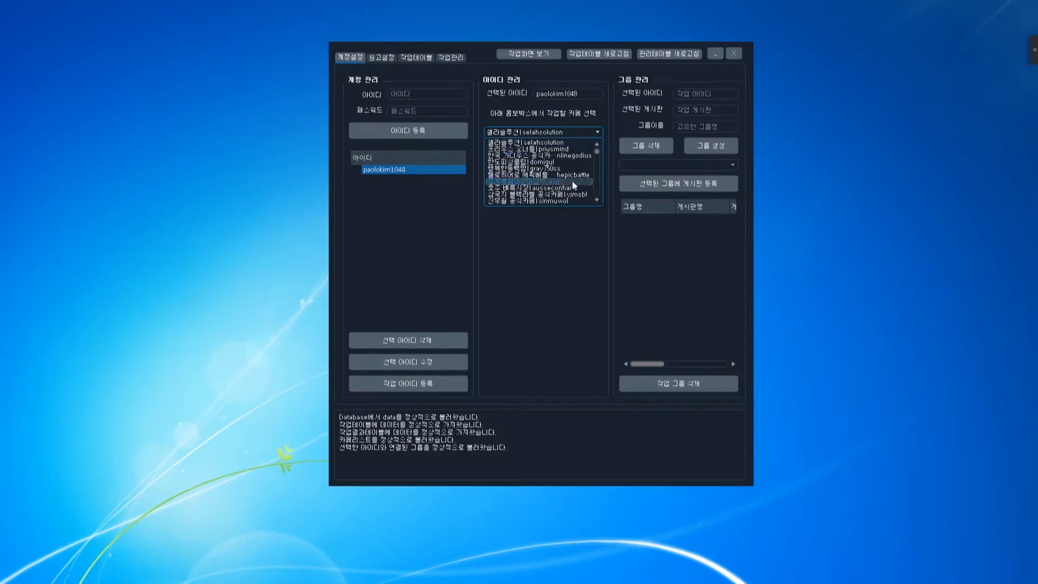
pyautogui.click(565, 130)
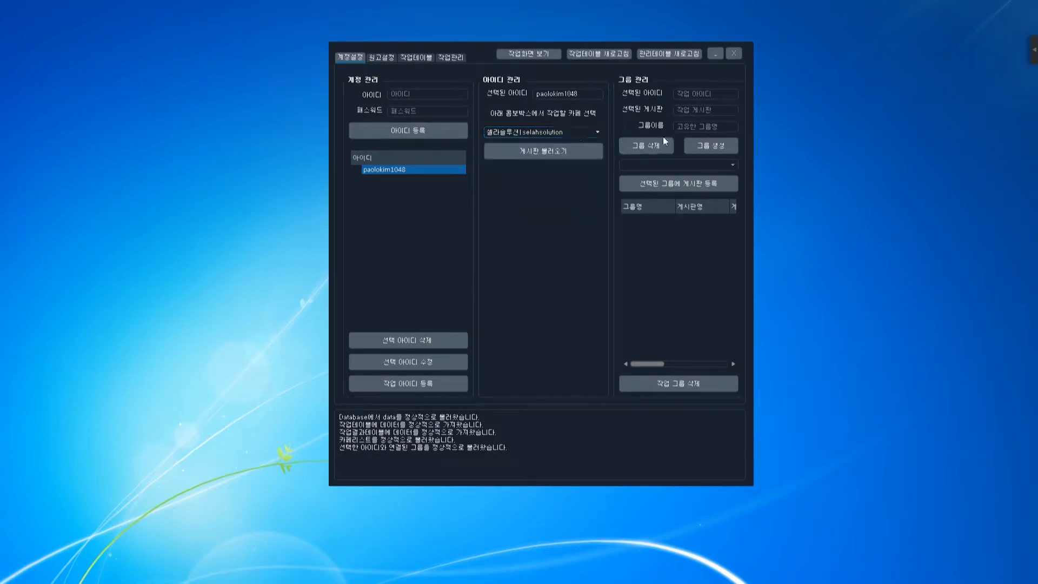
# Create a group named 인사 and confirm it in the group list.
pyautogui.click(702, 127)
pyautogui.write('인사')
pyautogui.doubleClick(693, 125)
pyautogui.click(719, 145)
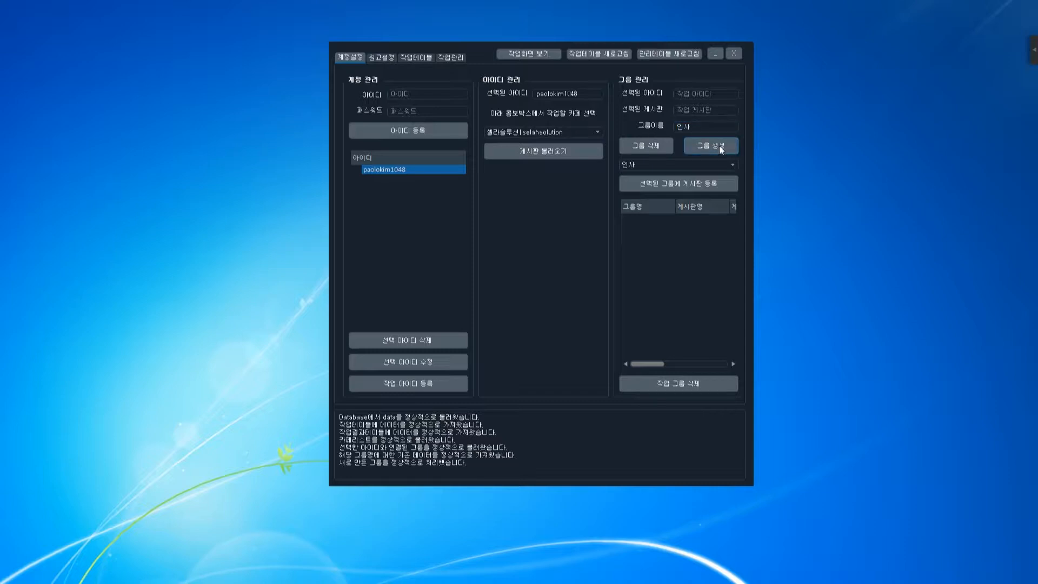
pyautogui.click(642, 167)
pyautogui.click(641, 167)
# Load the 셀라솔루션 boards and register 통합 & 자유게시판 to the 인사 group.
pyautogui.click(544, 132)
pyautogui.click(541, 141)
pyautogui.click(562, 156)
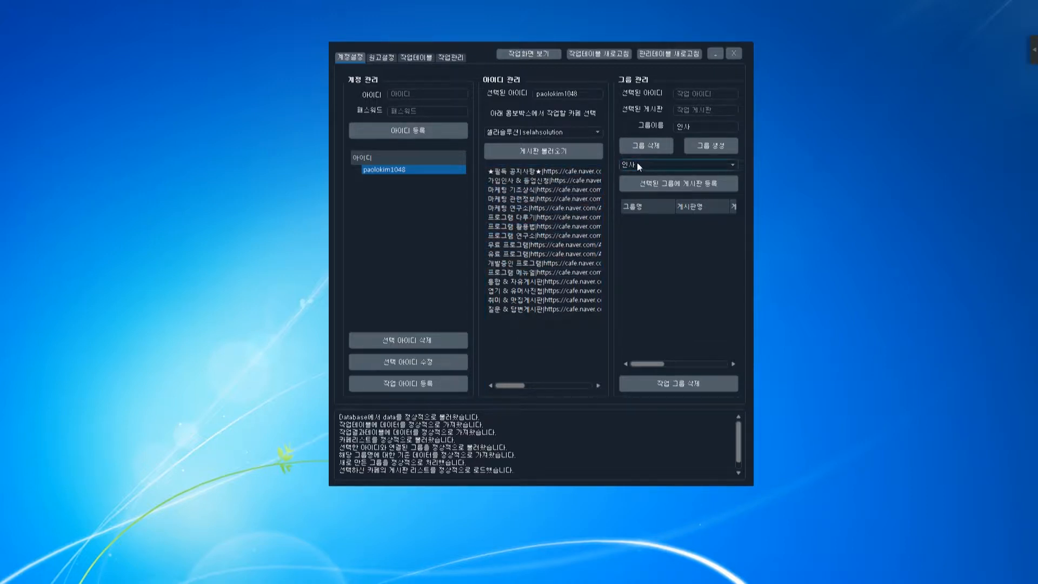
pyautogui.click(534, 282)
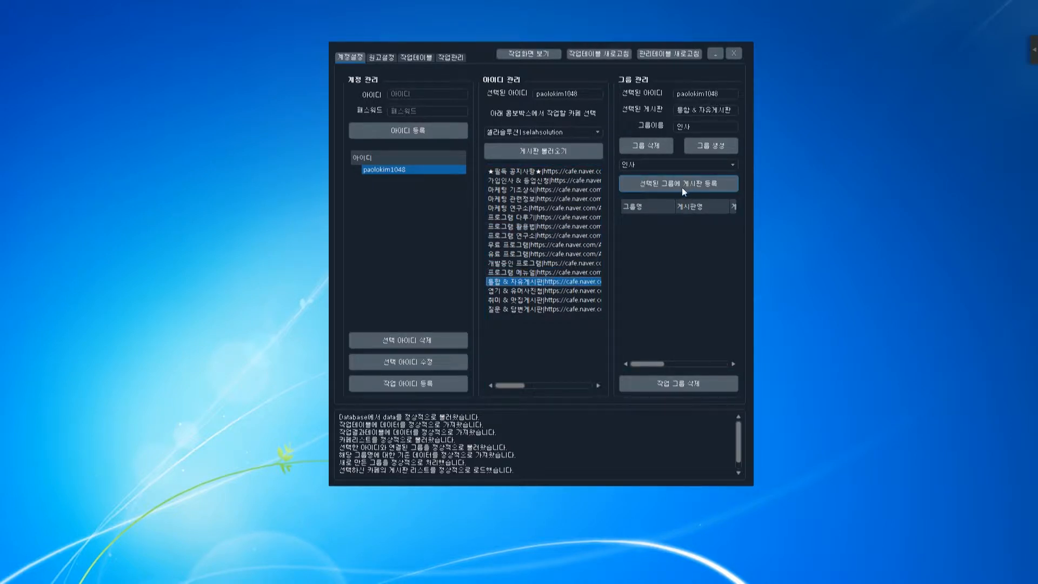
pyautogui.click(710, 187)
pyautogui.click(708, 218)
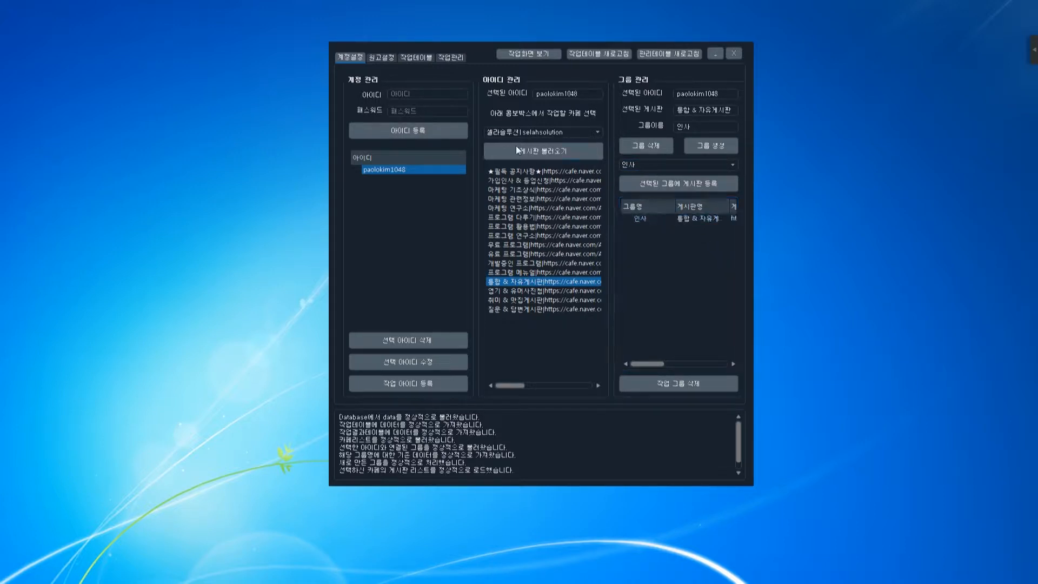
# Add 프리우스 오너들's 가입인사 board to 인사, delete it again, then go to 원고설정.
pyautogui.click(522, 132)
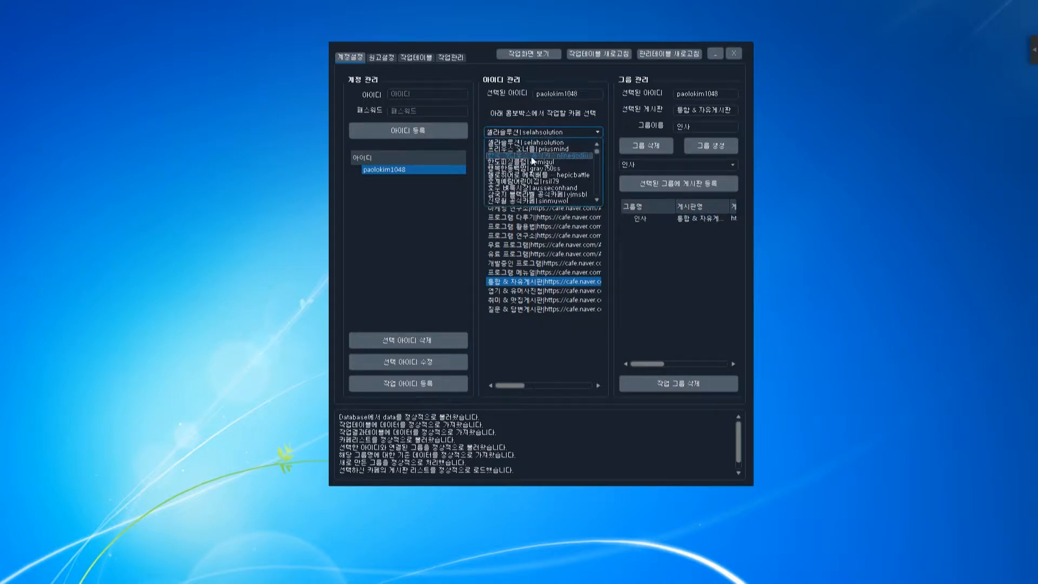
pyautogui.click(531, 151)
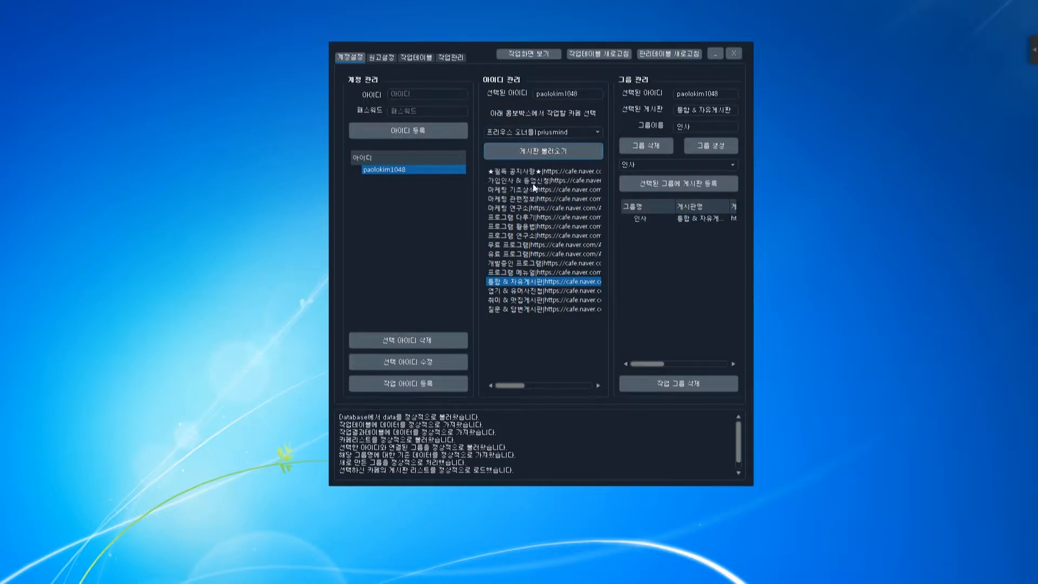
pyautogui.click(537, 172)
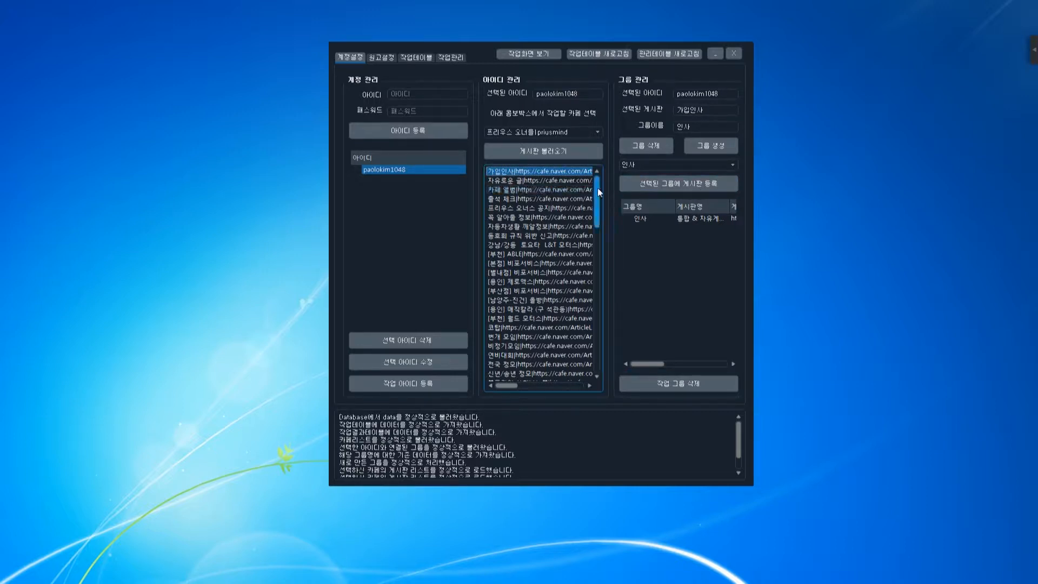
pyautogui.click(669, 186)
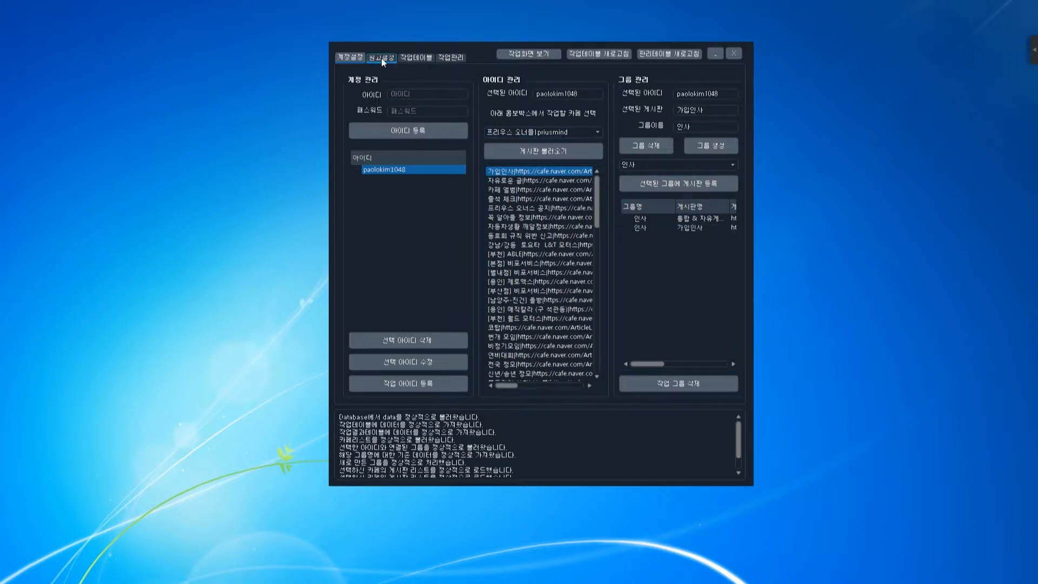
pyautogui.click(687, 232)
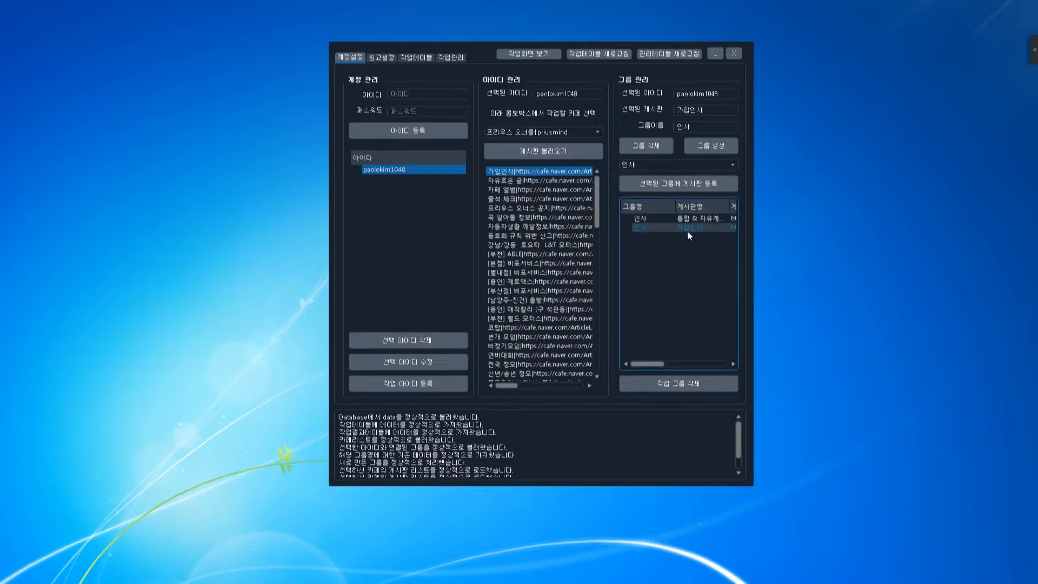
pyautogui.click(693, 381)
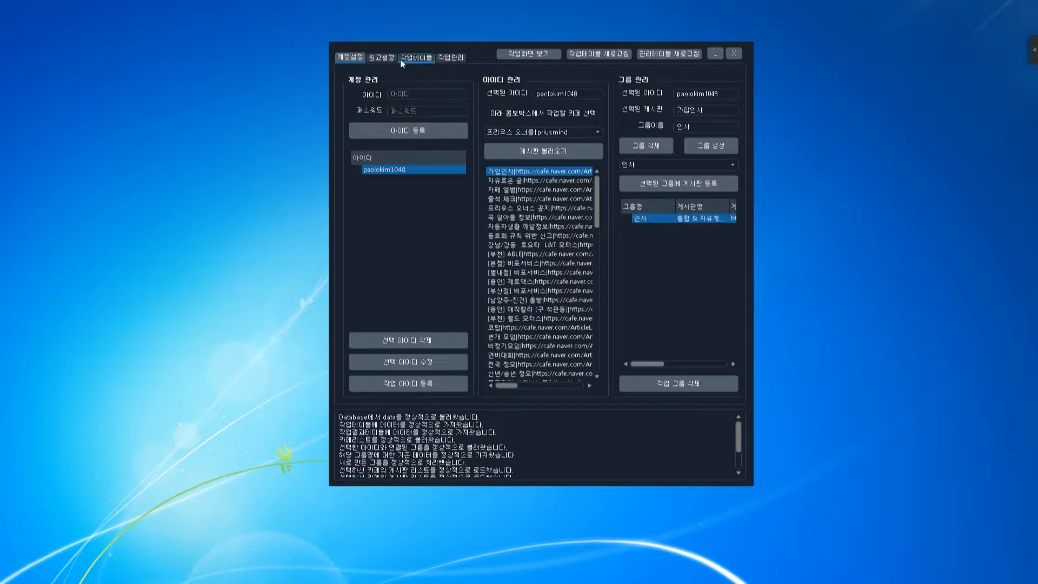
pyautogui.click(382, 58)
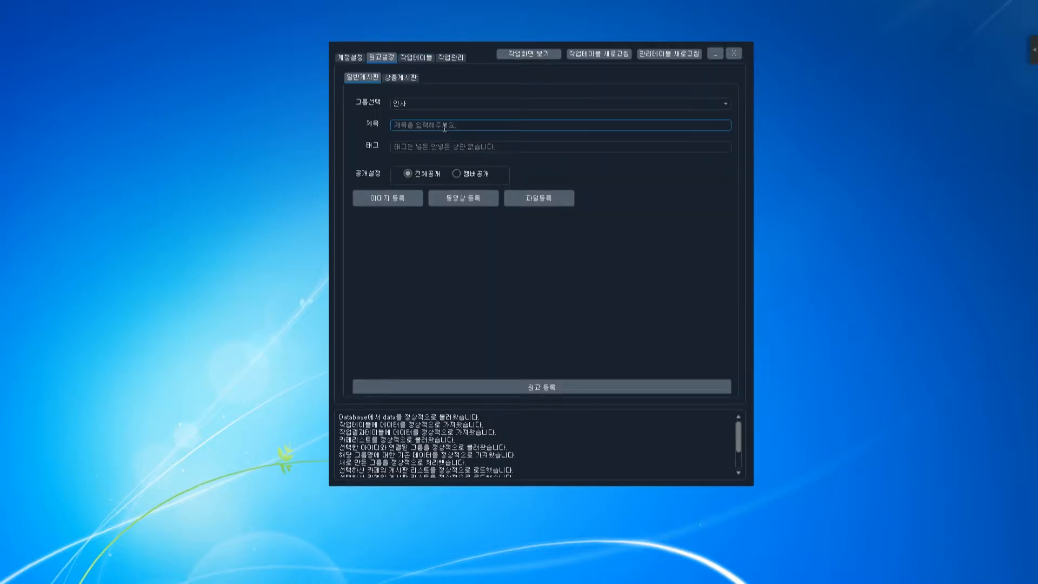
# Title the 인사 post '안녕하세요 반갑습니다~' and type the cold-weather greeting as its body.
pyautogui.click(475, 258)
pyautogui.click(470, 129)
pyautogui.click(534, 145)
pyautogui.write('안')
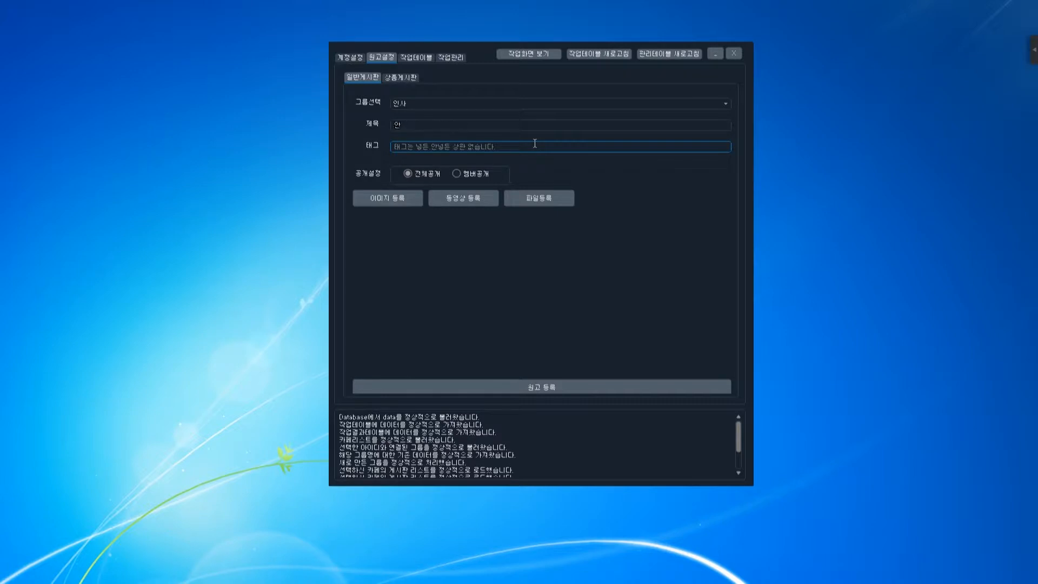
pyautogui.write('녕하세요 반갑습니다~')
pyautogui.click(542, 241)
pyautogui.write('오')
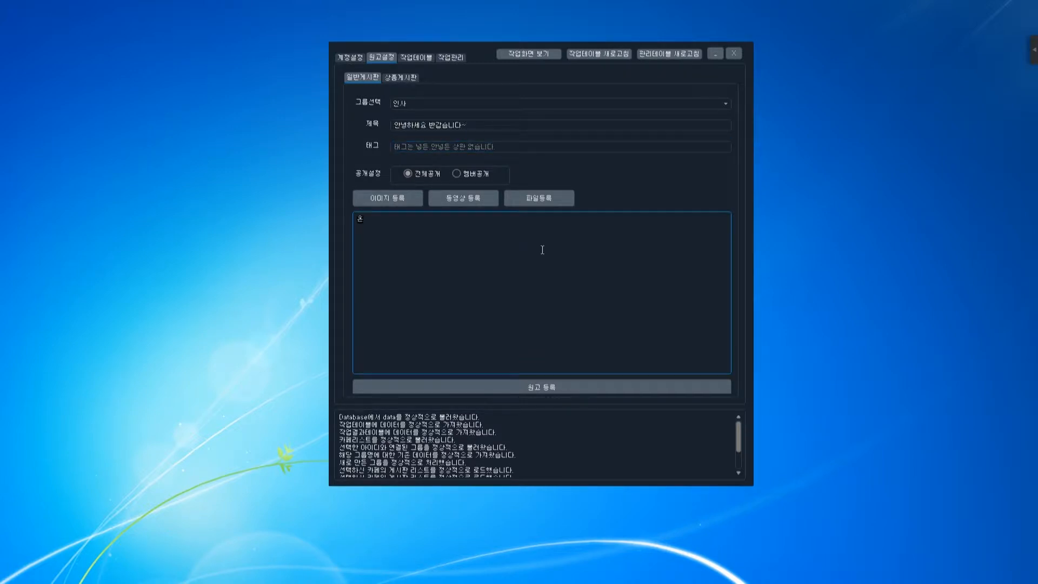
pyautogui.write('늘 날씨가 ㅇ이 춥네요 감기드를 조심하세요~')
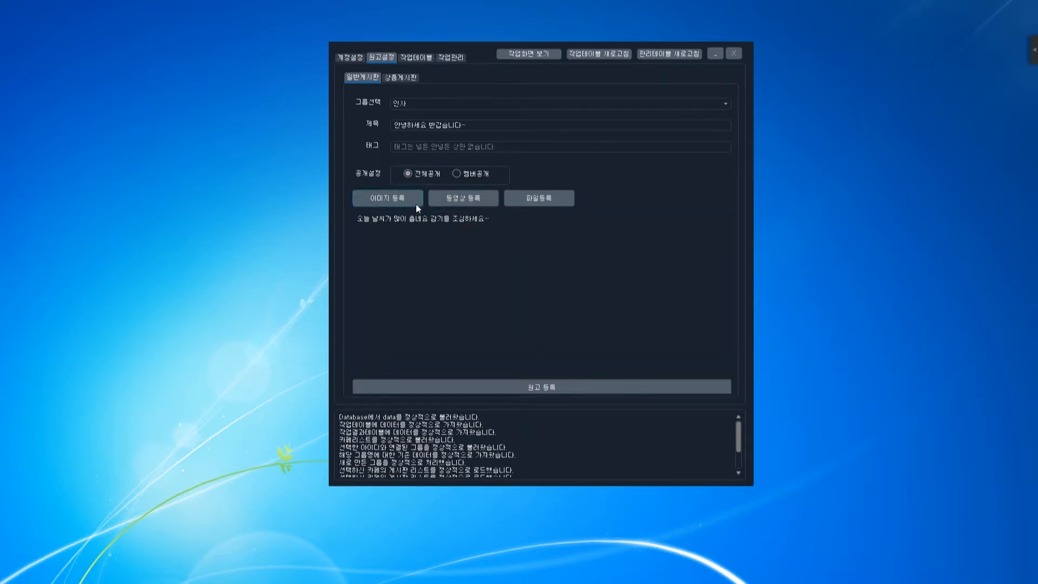
# Insert the desktop image sum_nblog_manager.jpg into the post body.
pyautogui.click(401, 199)
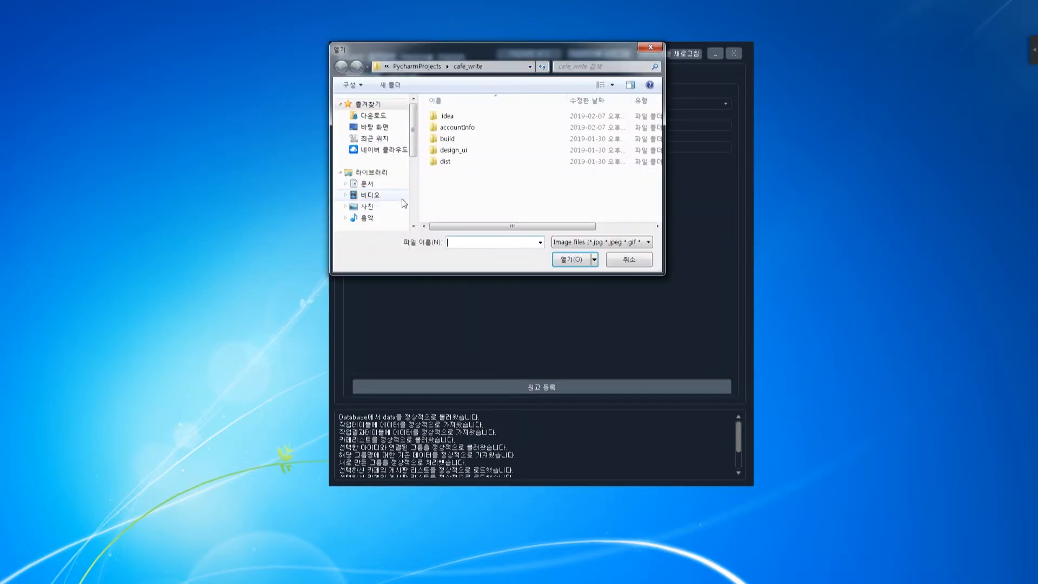
pyautogui.moveTo(440, 57); pyautogui.dragTo(153, 70)
pyautogui.click(86, 138)
pyautogui.scroll(-2, 227, 195)
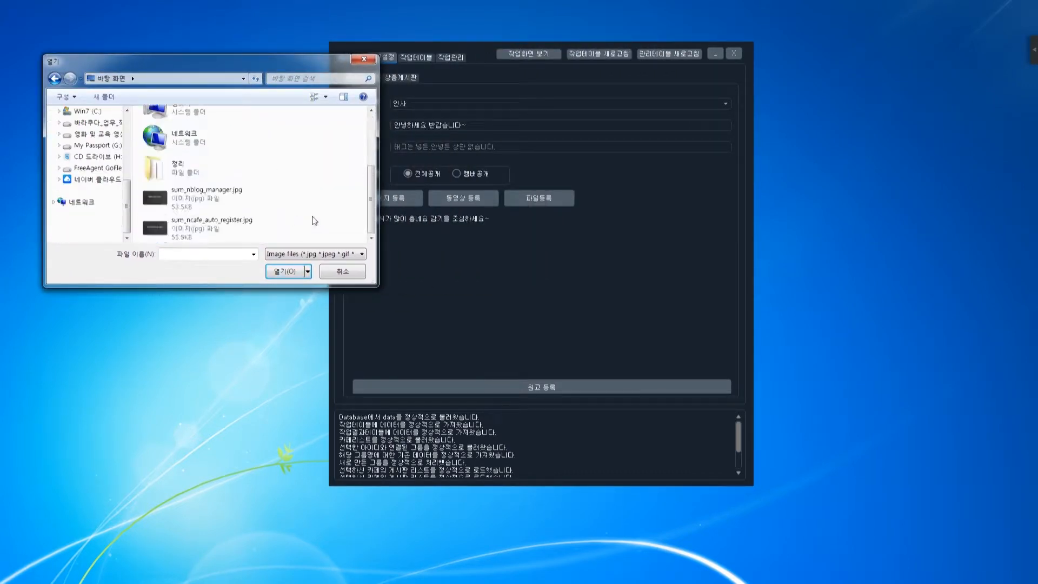
pyautogui.click(239, 199)
pyautogui.doubleClick(238, 200)
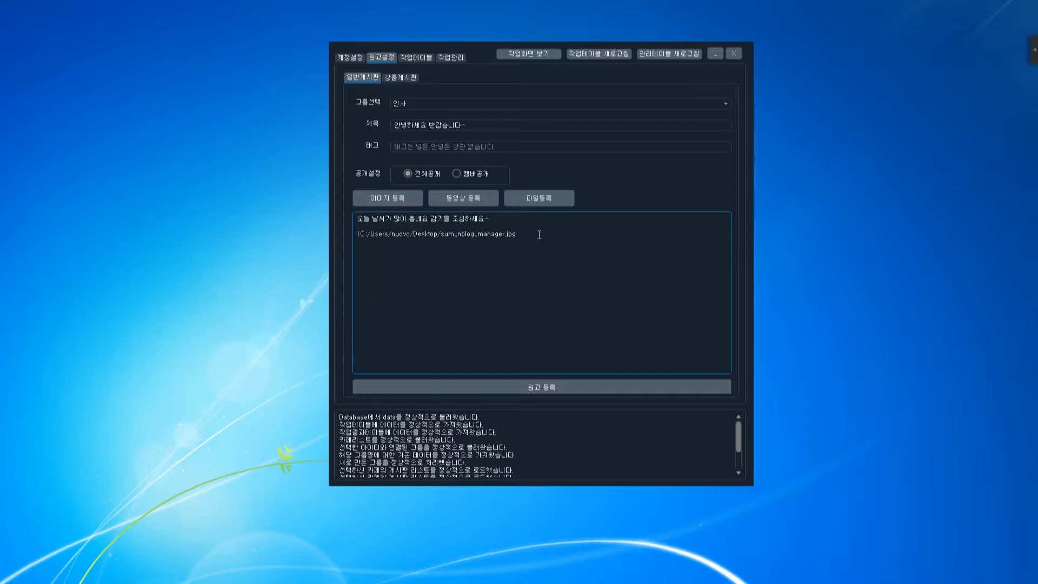
pyautogui.moveTo(525, 238); pyautogui.dragTo(357, 235)
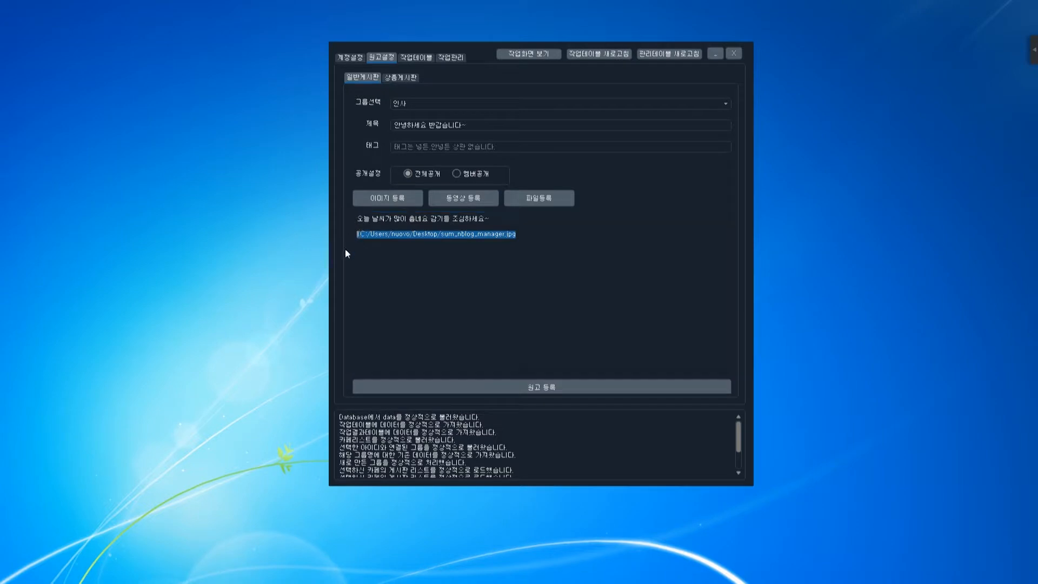
pyautogui.click(412, 250)
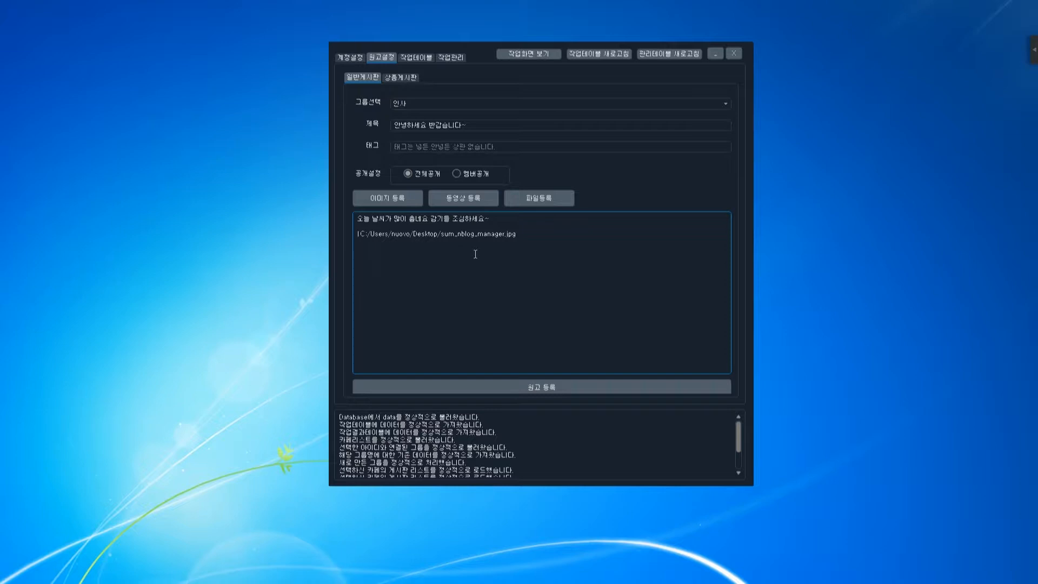
pyautogui.write('여기를 클릭해보세요')
pyautogui.moveTo(418, 249); pyautogui.dragTo(359, 250)
pyautogui.click(359, 250)
pyautogui.write('<링크>')
pyautogui.write('링크주소>h')
pyautogui.write('ttp://www.naver.com')
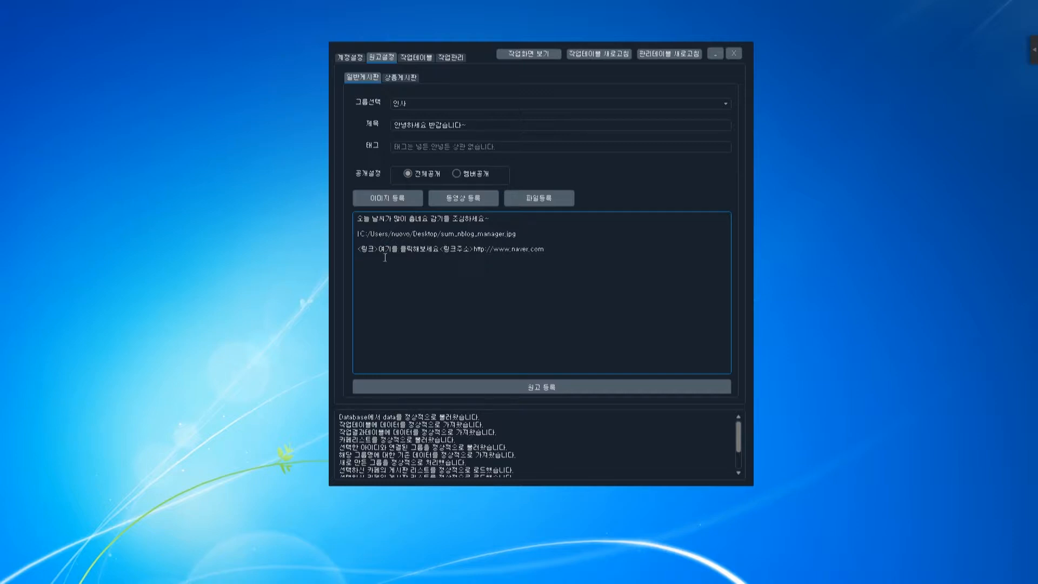
# Finish the first link line and insert sum_ncafe_auto_register.jpg into the body.
pyautogui.moveTo(379, 249)
pyautogui.mouseDown()
pyautogui.moveTo(439, 248)
pyautogui.moveTo(380, 247)
pyautogui.mouseUp()
pyautogui.click(507, 248)
pyautogui.click(555, 247)
pyautogui.click(393, 196)
pyautogui.doubleClick(235, 225)
pyautogui.click(474, 264)
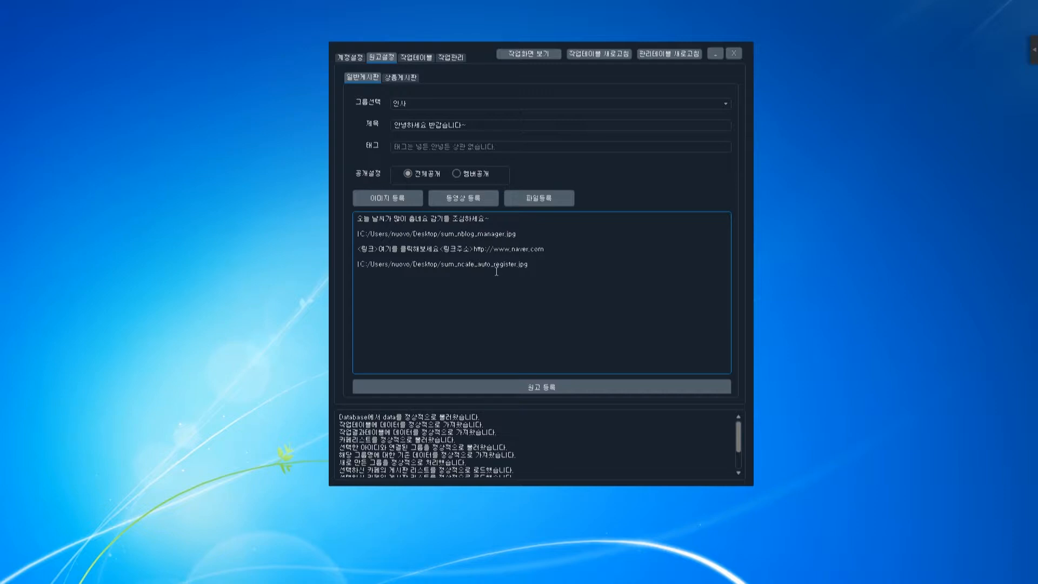
pyautogui.write('<')
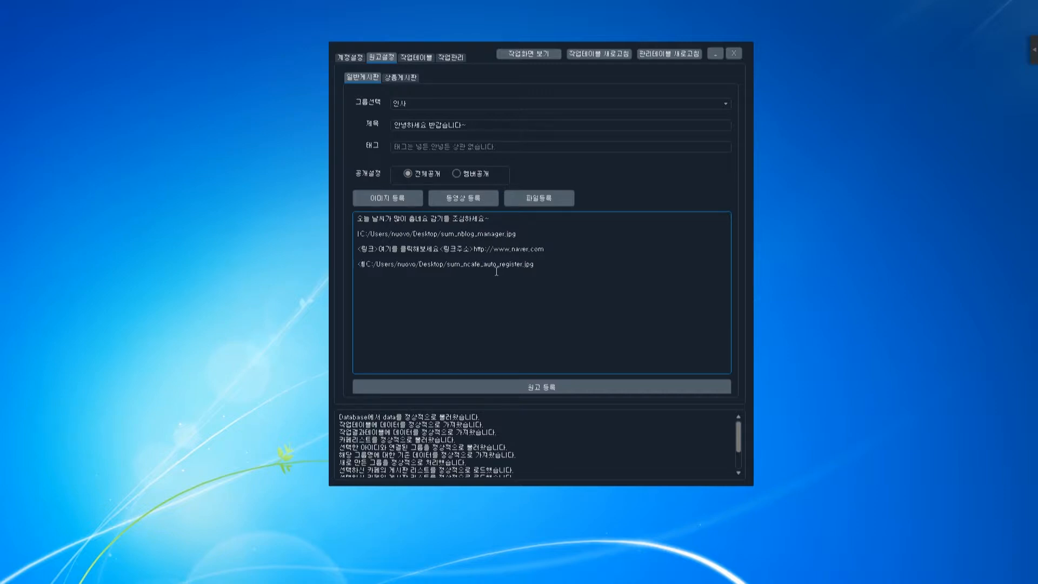
pyautogui.write('링크>I')
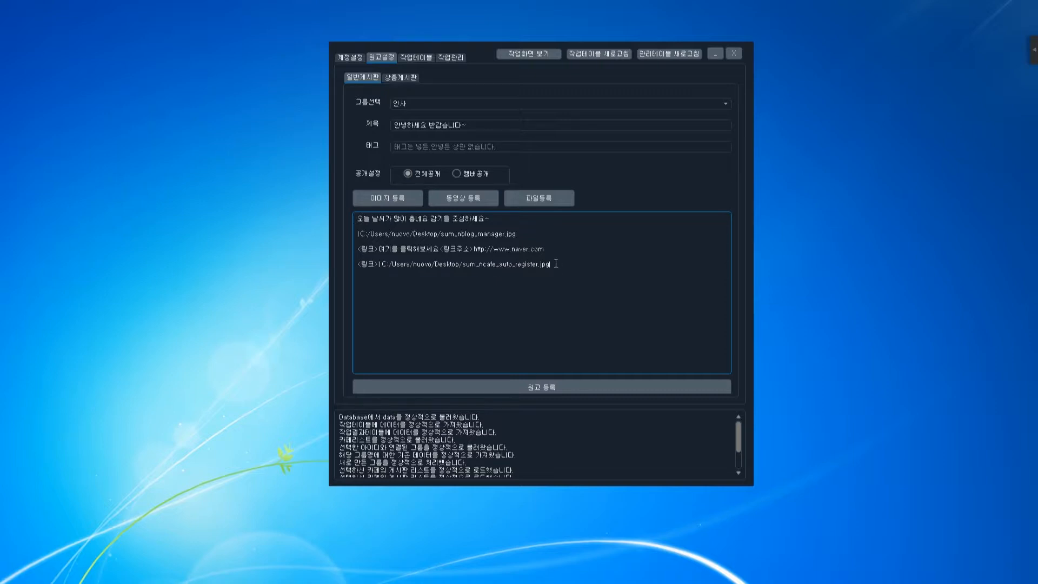
pyautogui.write('링크주소>ㄴ')
pyautogui.press('BackSpace')
pyautogui.write('http://')
pyautogui.write('naver.com')
pyautogui.write('-')
pyautogui.write('반가워용^^')
pyautogui.click(556, 387)
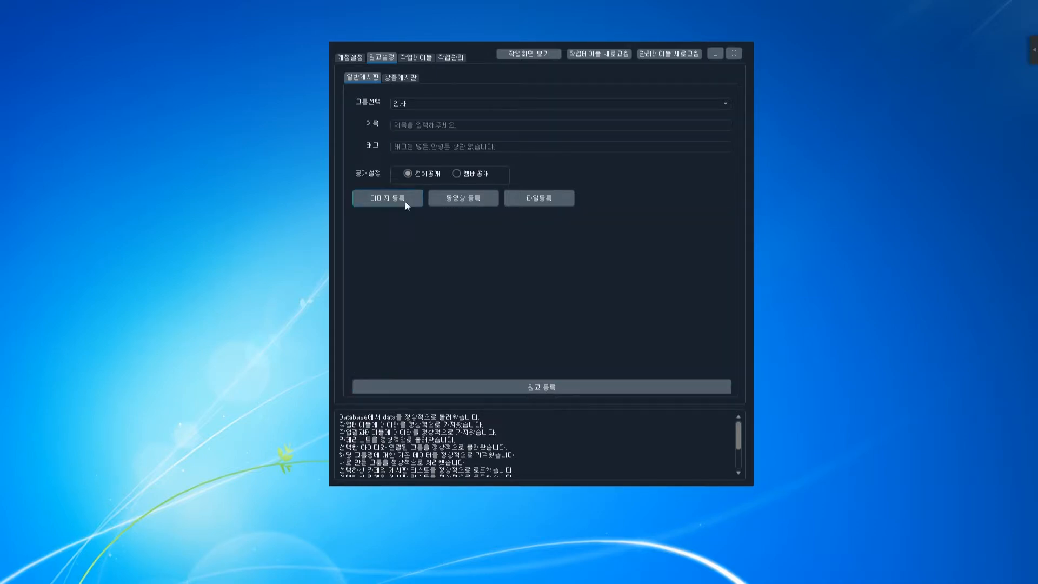
# Inspect the queued 인사 post in 작업테이블, widening the 이미지 column, then go to 작업관리.
pyautogui.click(423, 59)
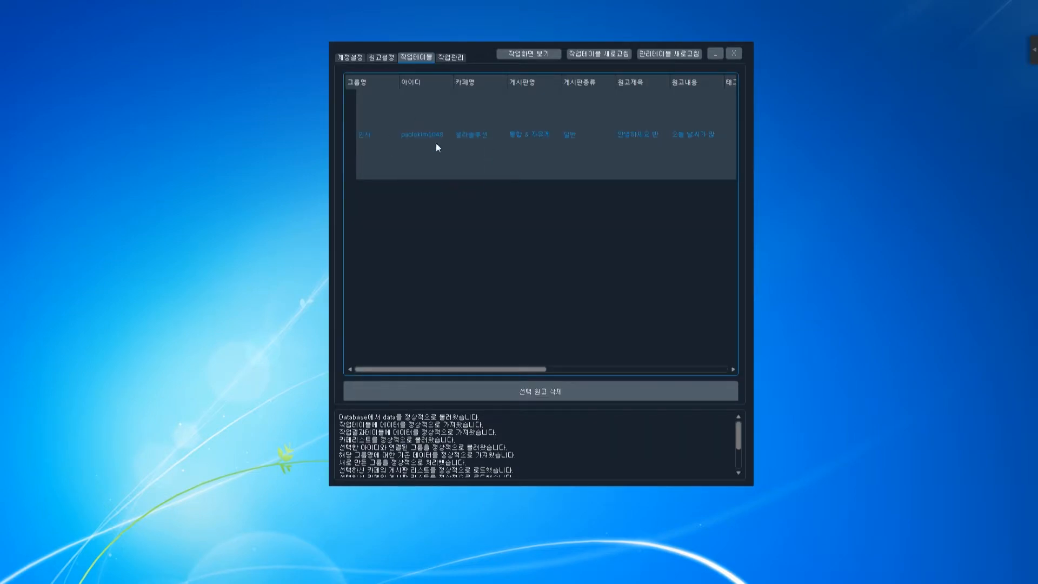
pyautogui.moveTo(533, 369); pyautogui.dragTo(734, 384)
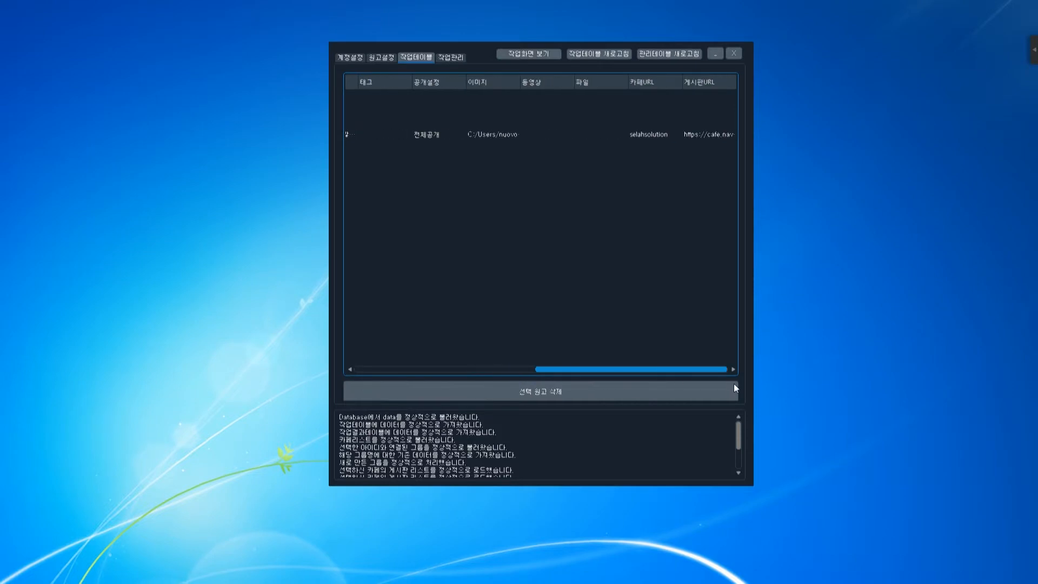
pyautogui.moveTo(519, 82); pyautogui.dragTo(558, 88)
pyautogui.moveTo(636, 370); pyautogui.dragTo(541, 367)
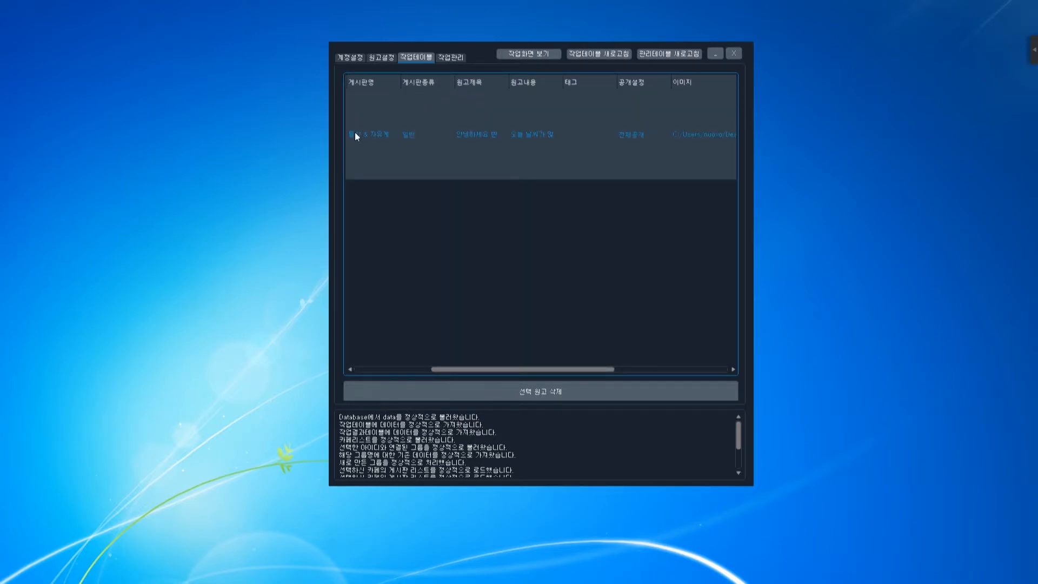
pyautogui.moveTo(496, 370); pyautogui.dragTo(427, 369)
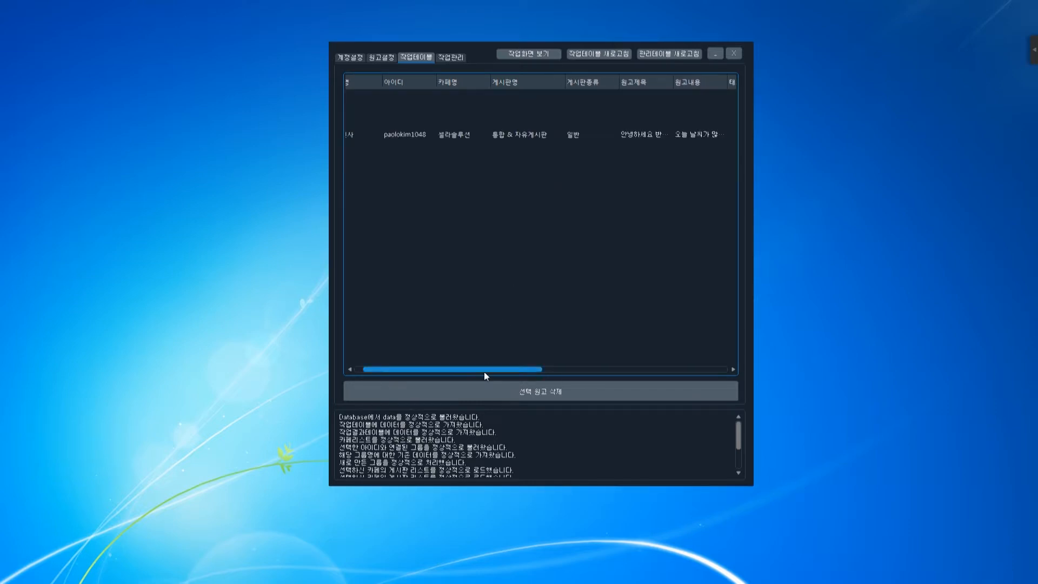
pyautogui.moveTo(484, 368); pyautogui.dragTo(465, 369)
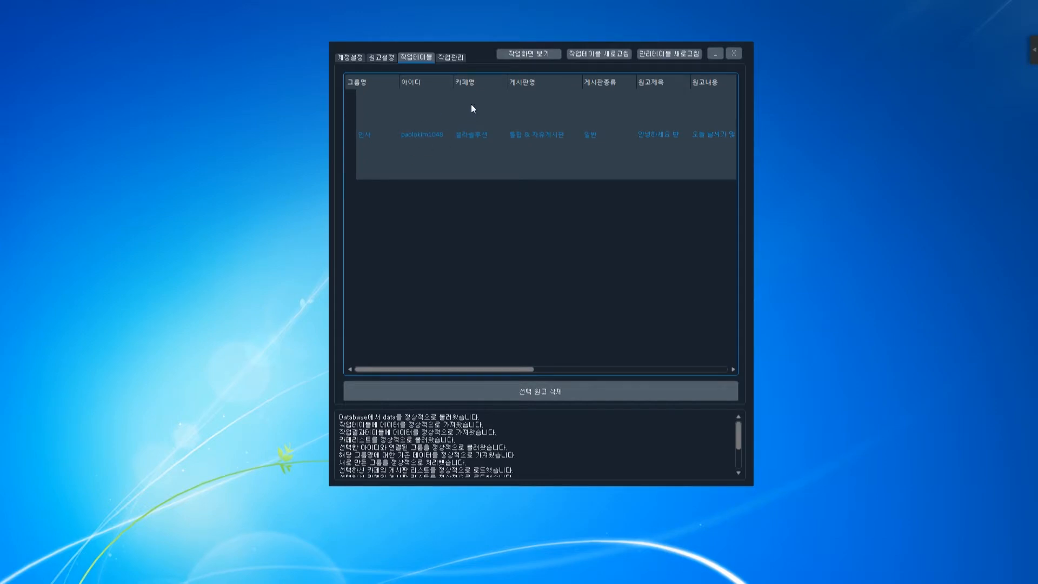
pyautogui.click(456, 58)
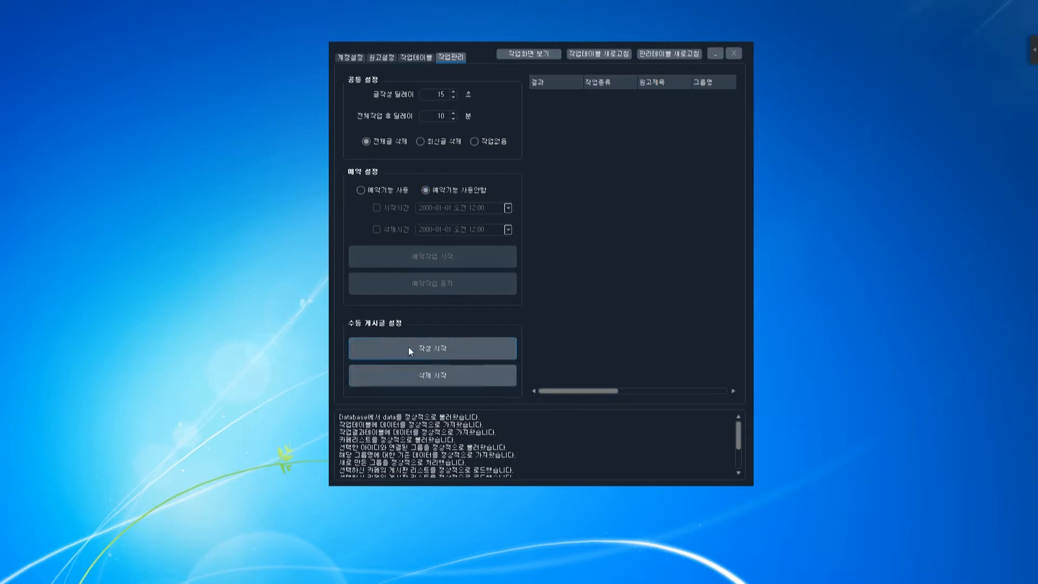
# Try scheduled posting (예약기능 사용) by picking a start date and start time.
pyautogui.click(388, 190)
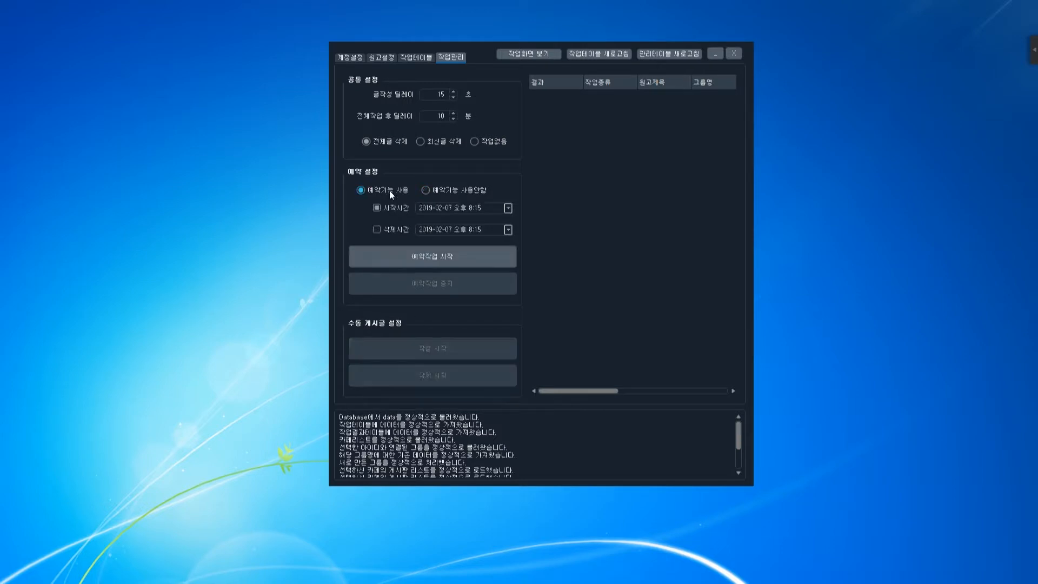
pyautogui.click(508, 208)
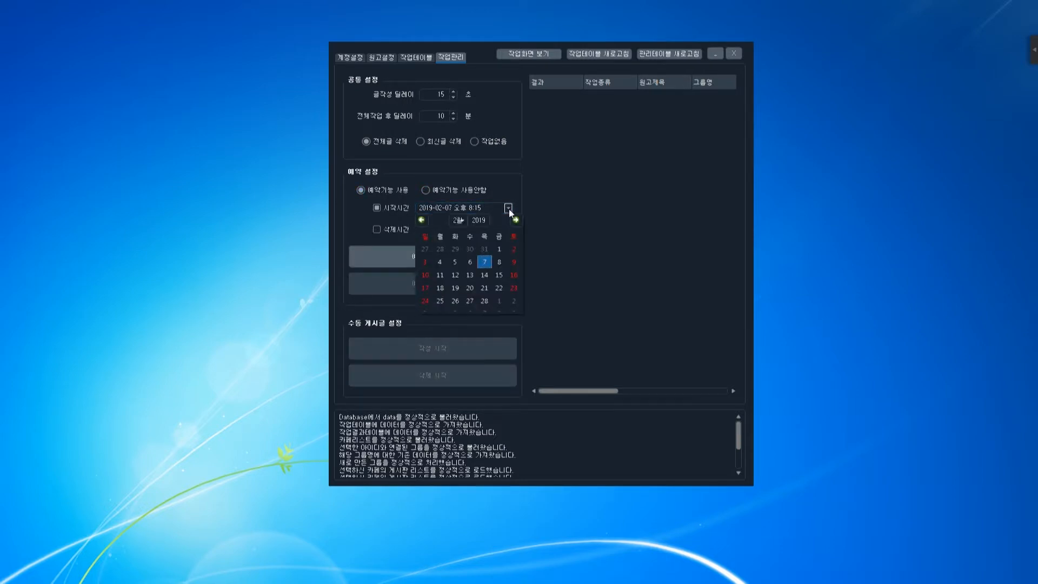
pyautogui.click(494, 258)
pyautogui.click(561, 231)
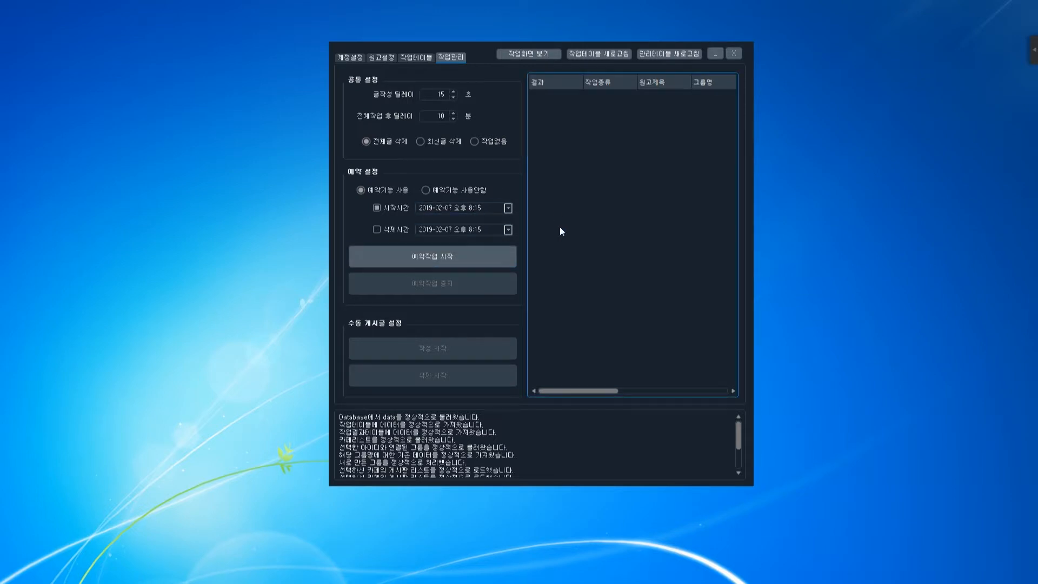
pyautogui.click(483, 207)
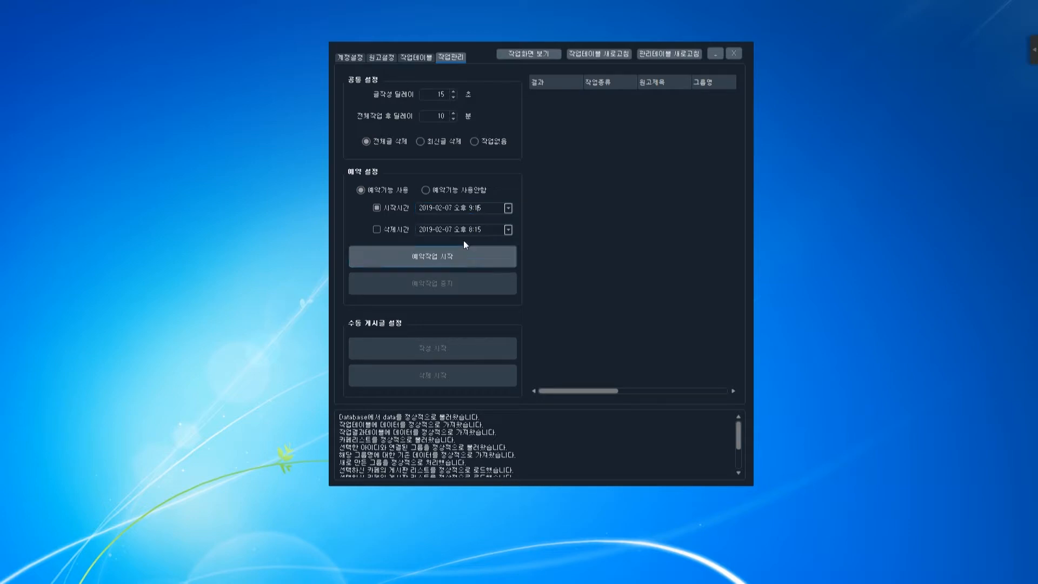
# Switch back to 예약기능 사용안함 and start posting the queued draft immediately.
pyautogui.click(449, 190)
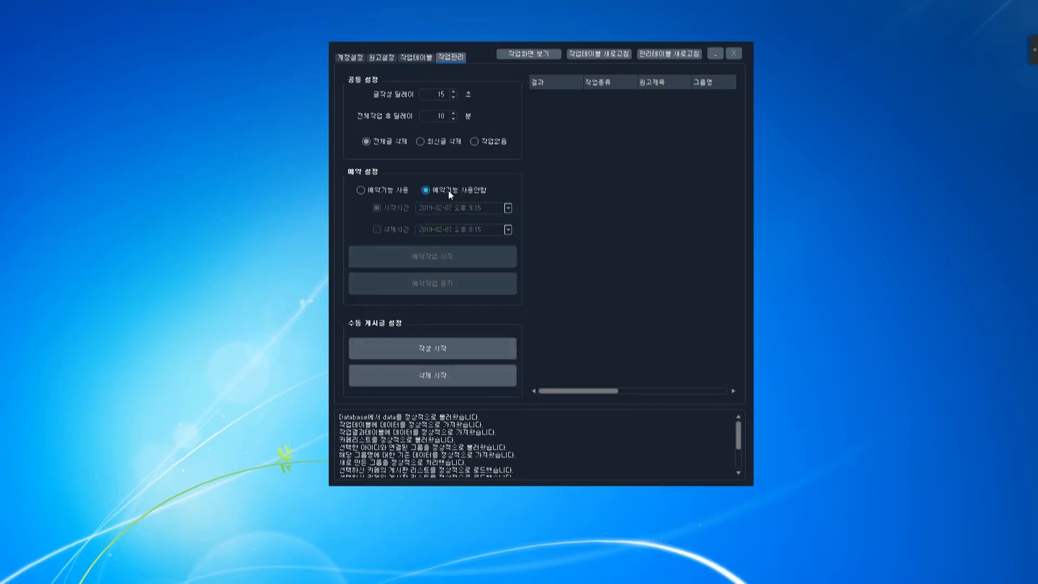
pyautogui.click(453, 348)
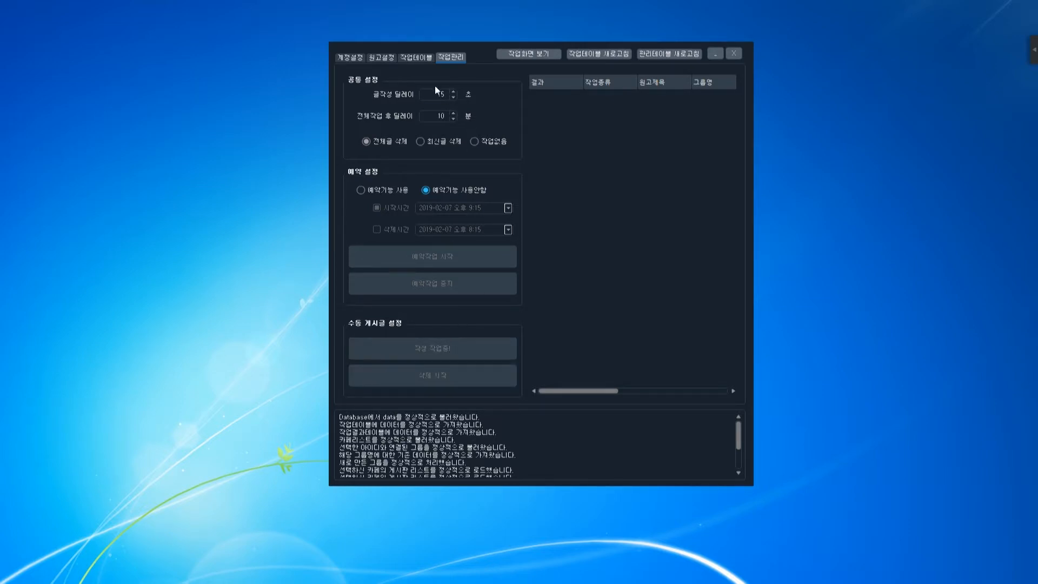
pyautogui.click(419, 56)
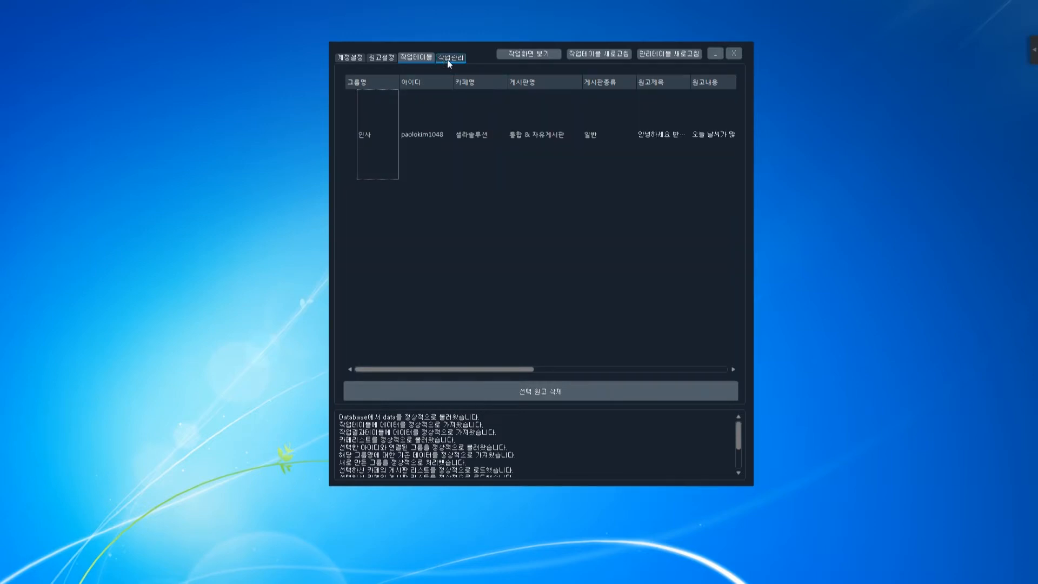
# Review the queued greeting post and the activity log's final posting messages.
pyautogui.click(457, 160)
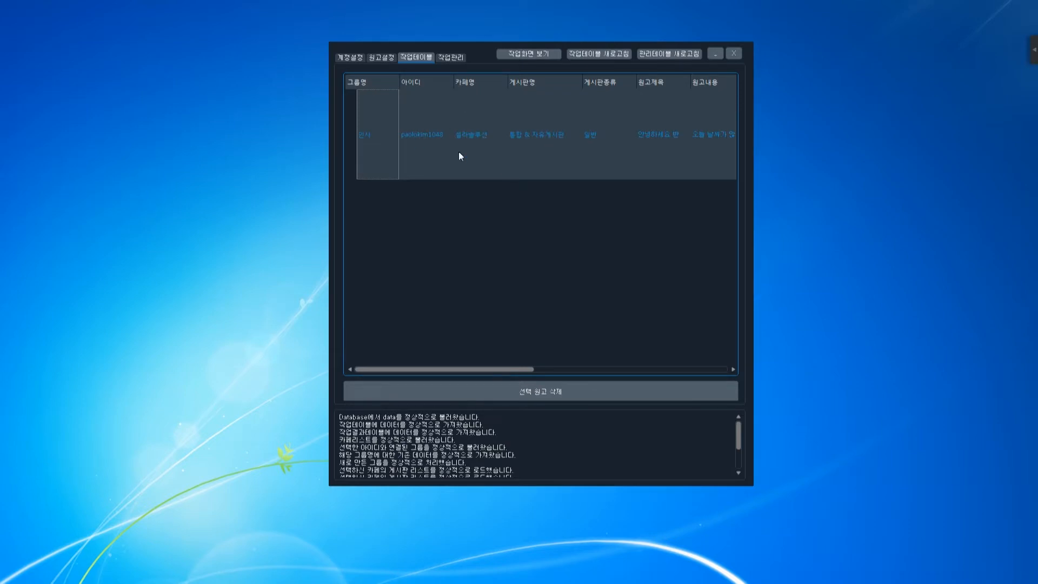
pyautogui.click(461, 60)
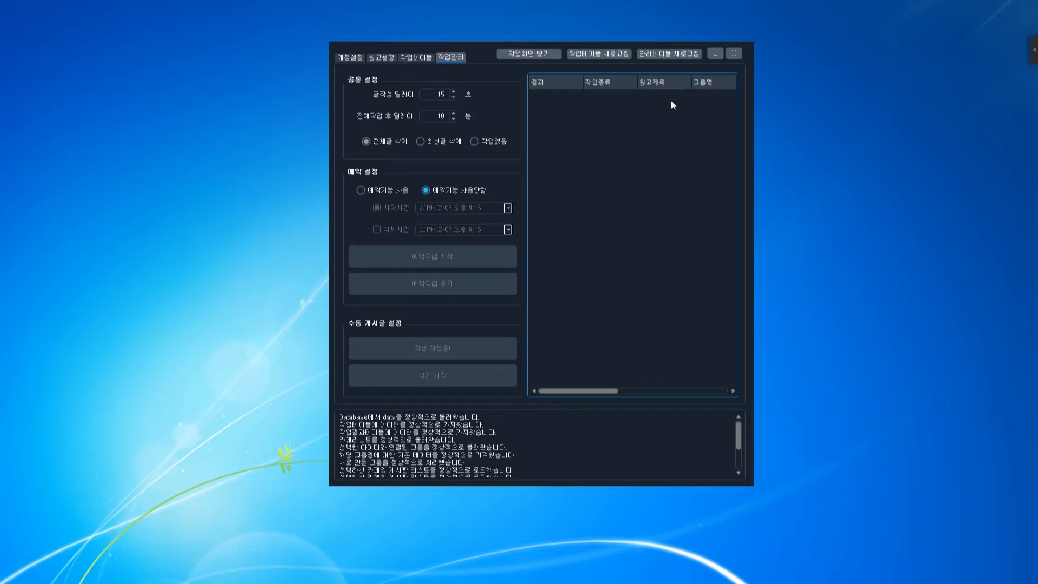
pyautogui.click(417, 57)
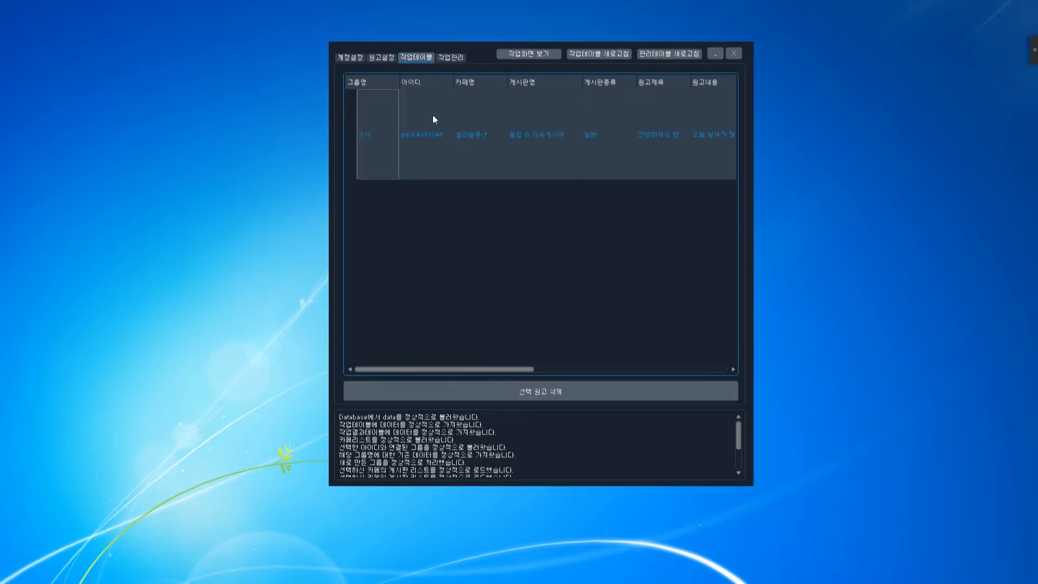
pyautogui.click(453, 58)
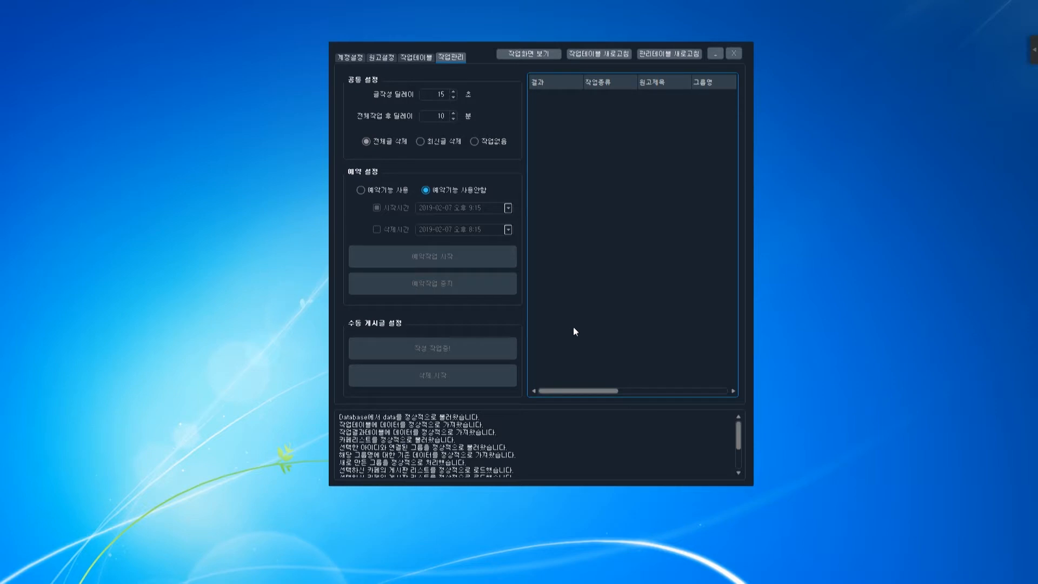
pyautogui.scroll(-2, 492, 444)
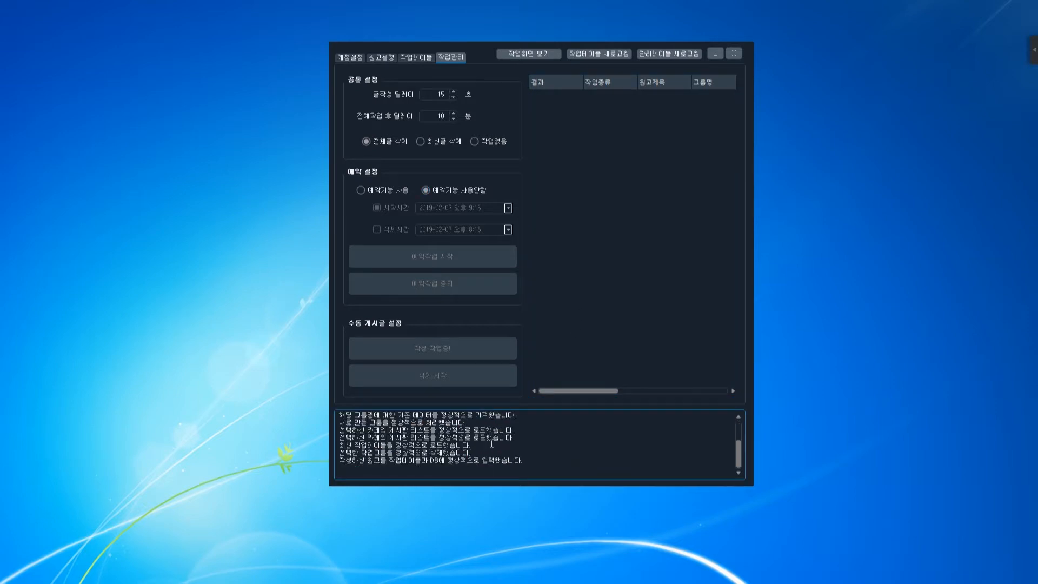
pyautogui.moveTo(340, 429); pyautogui.dragTo(489, 454)
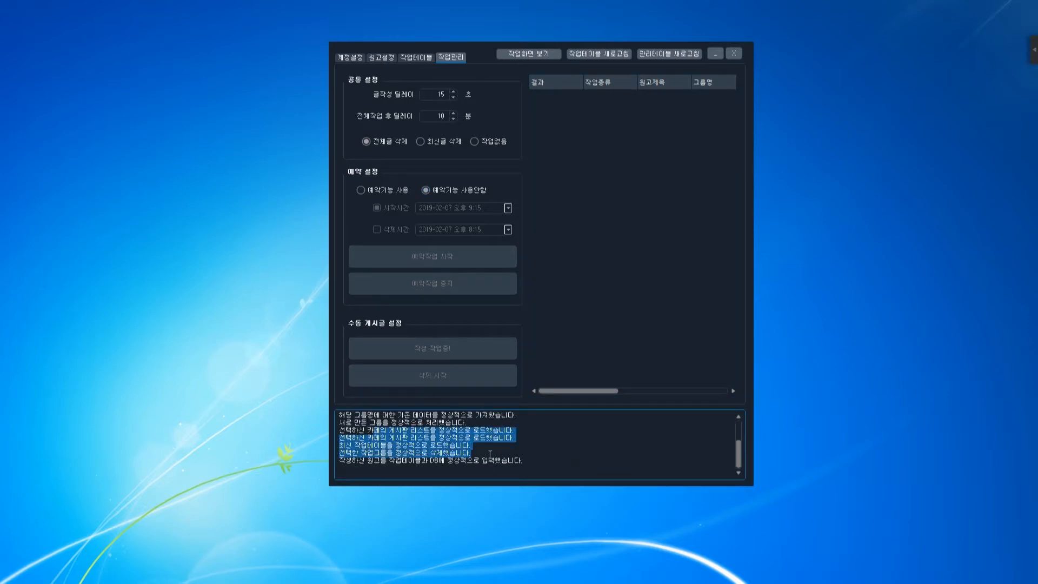
pyautogui.click(479, 456)
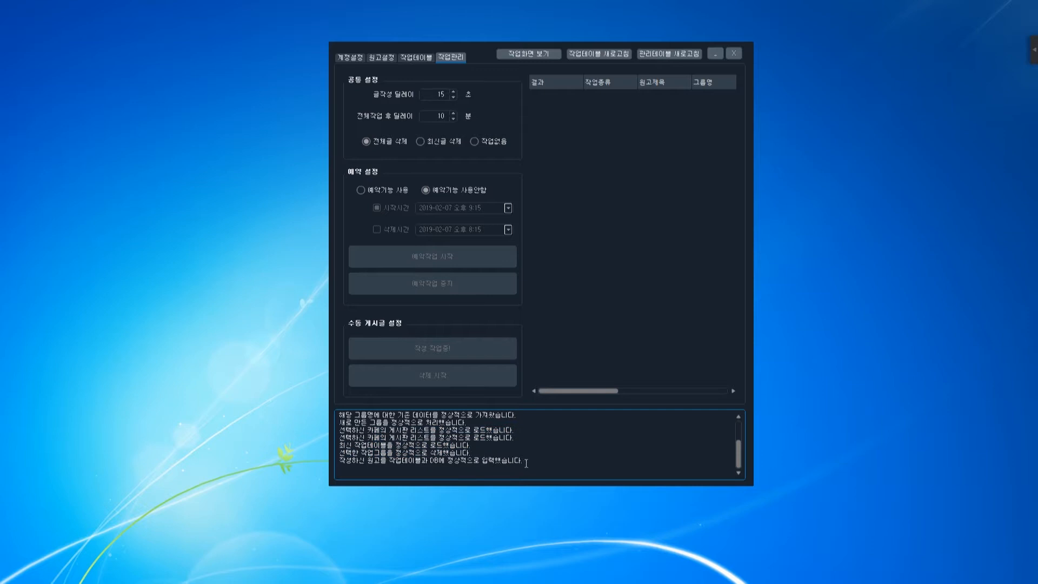
pyautogui.moveTo(526, 463); pyautogui.dragTo(410, 444)
pyautogui.click(471, 460)
# Select the greeting post's 성공 result and move the opened cafe post window into place.
pyautogui.click(576, 95)
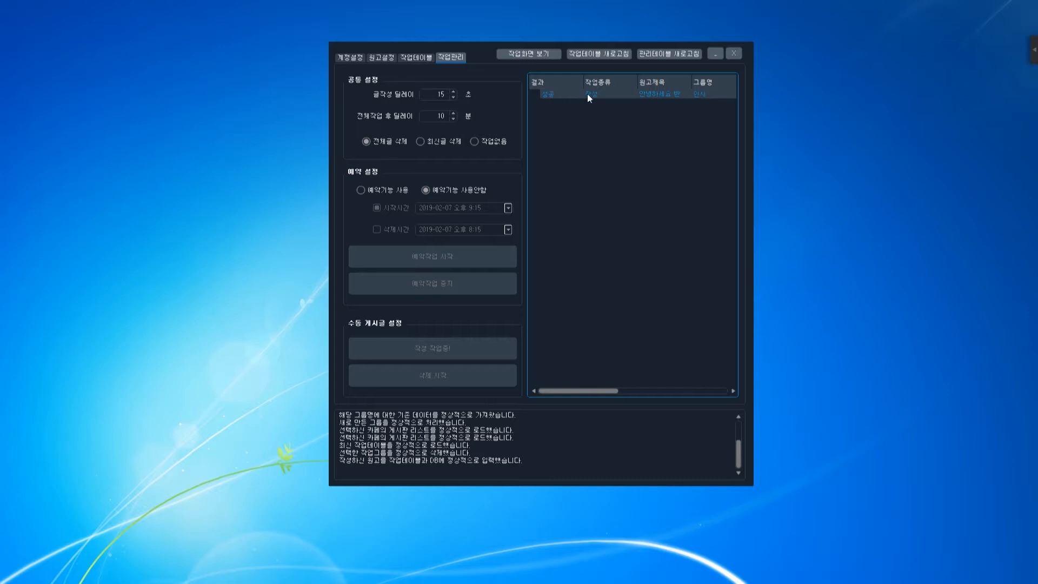
pyautogui.click(660, 95)
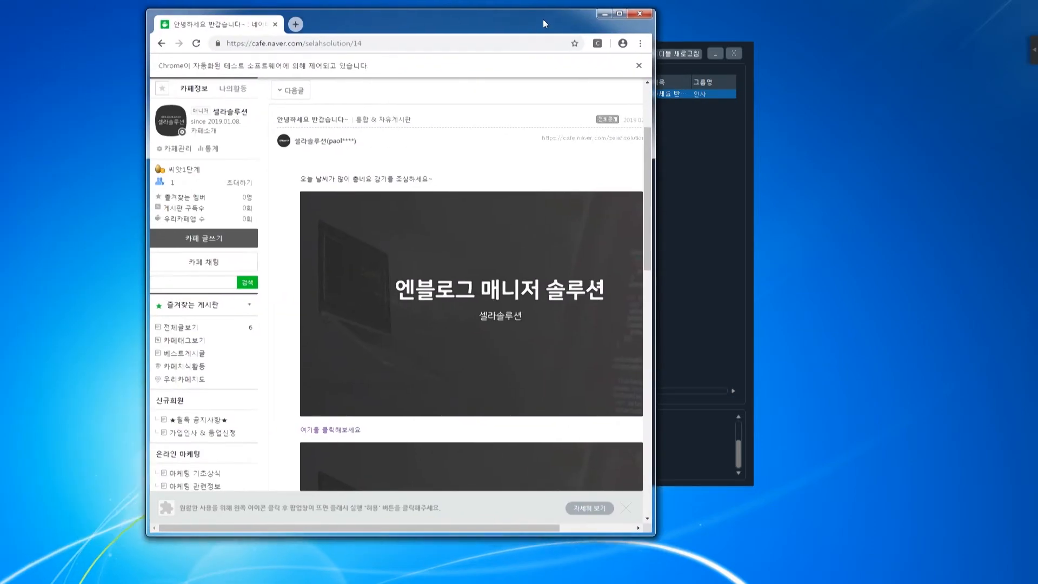
pyautogui.moveTo(542, 19); pyautogui.dragTo(424, 27)
# Widen Chrome and check the post's opening sentence against the job results.
pyautogui.moveTo(535, 197); pyautogui.dragTo(662, 198)
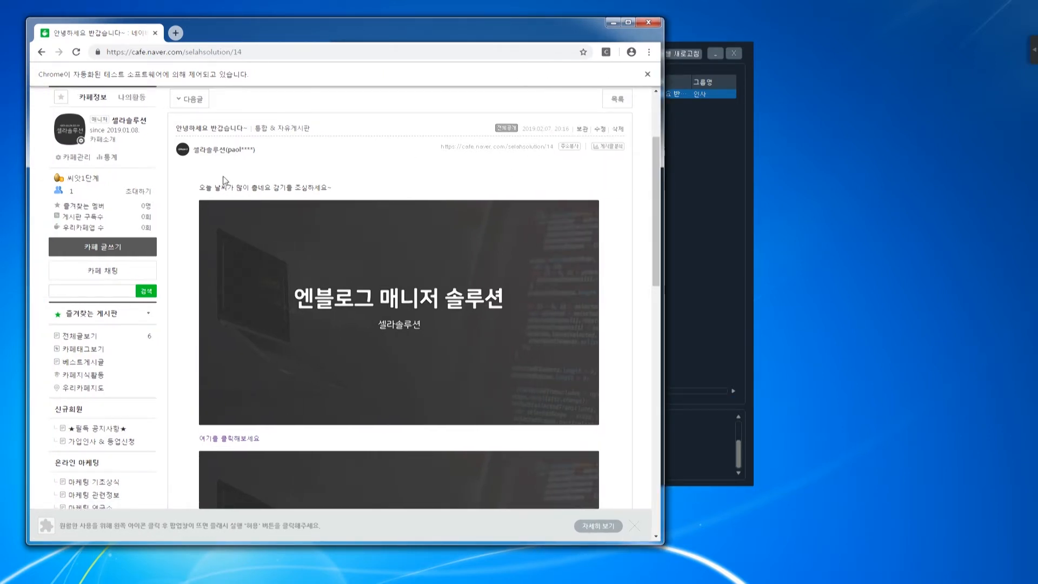
pyautogui.moveTo(233, 187); pyautogui.dragTo(384, 196)
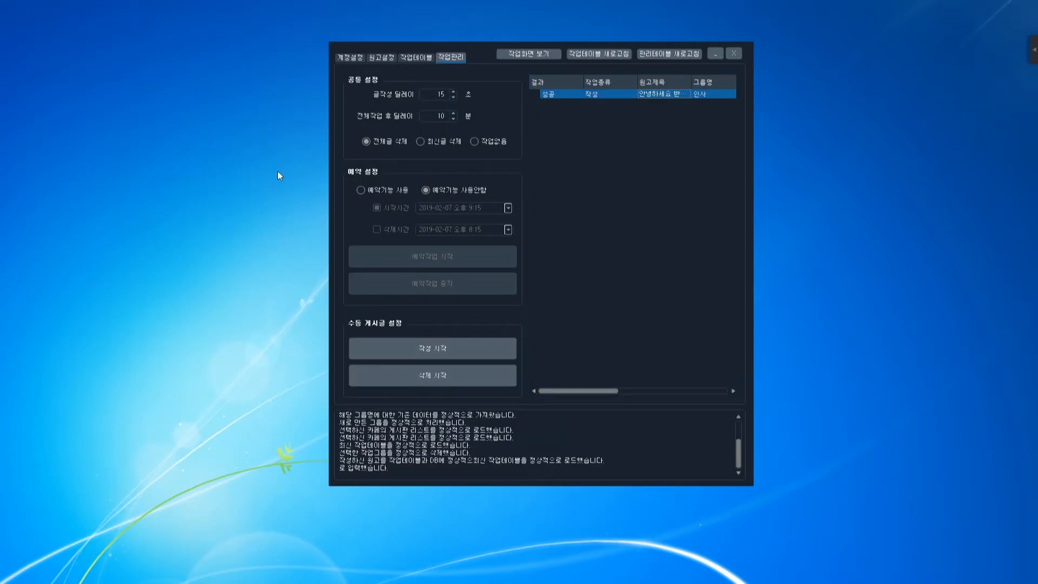
pyautogui.click(412, 59)
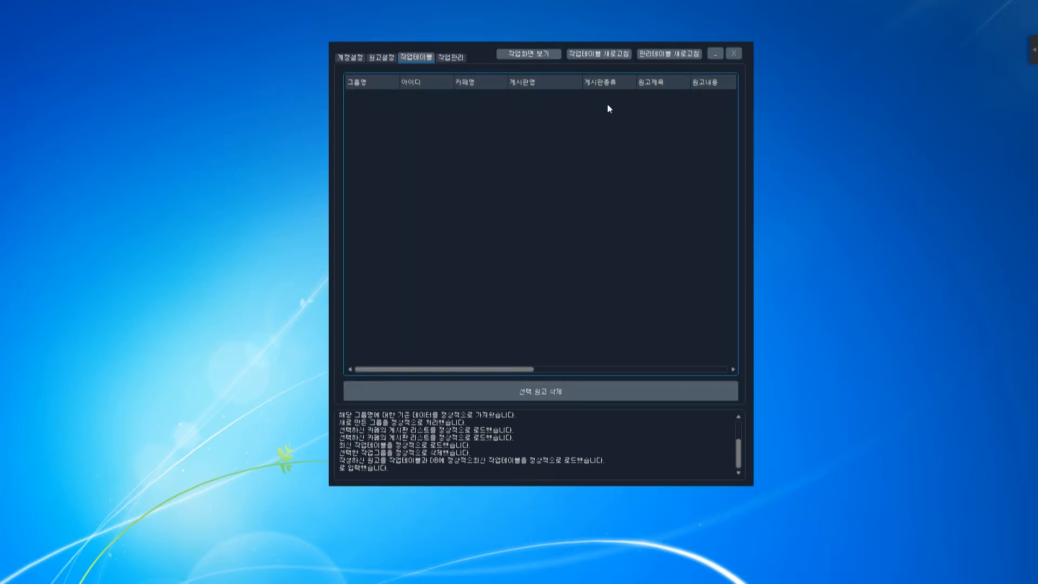
pyautogui.click(455, 58)
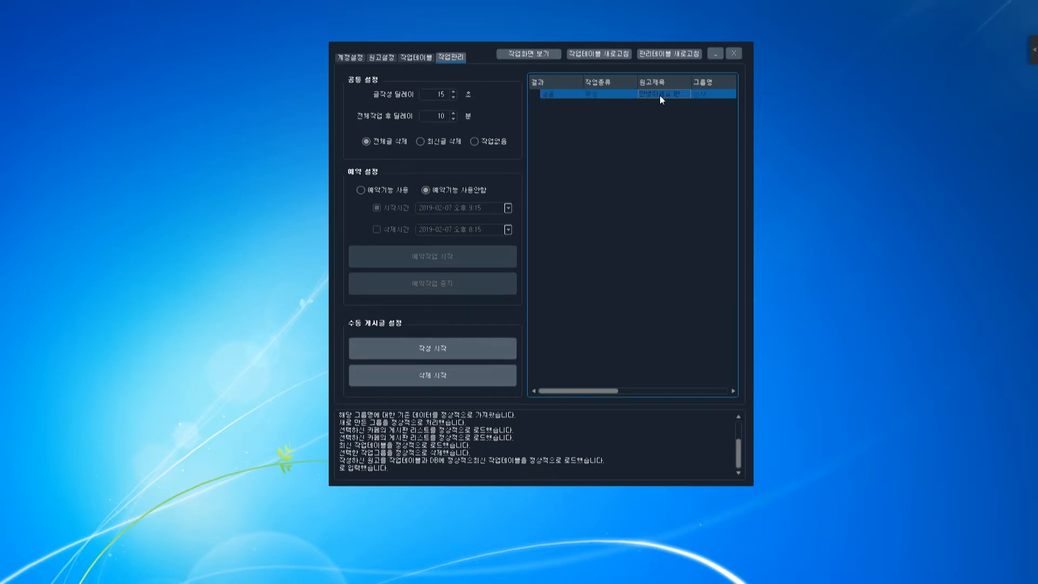
pyautogui.moveTo(1, 59); pyautogui.dragTo(493, 42)
# Scroll the post, follow its naver.com link, and close the NAVER tab.
pyautogui.moveTo(682, 209)
pyautogui.mouseDown()
pyautogui.moveTo(673, 360)
pyautogui.moveTo(666, 201)
pyautogui.mouseUp()
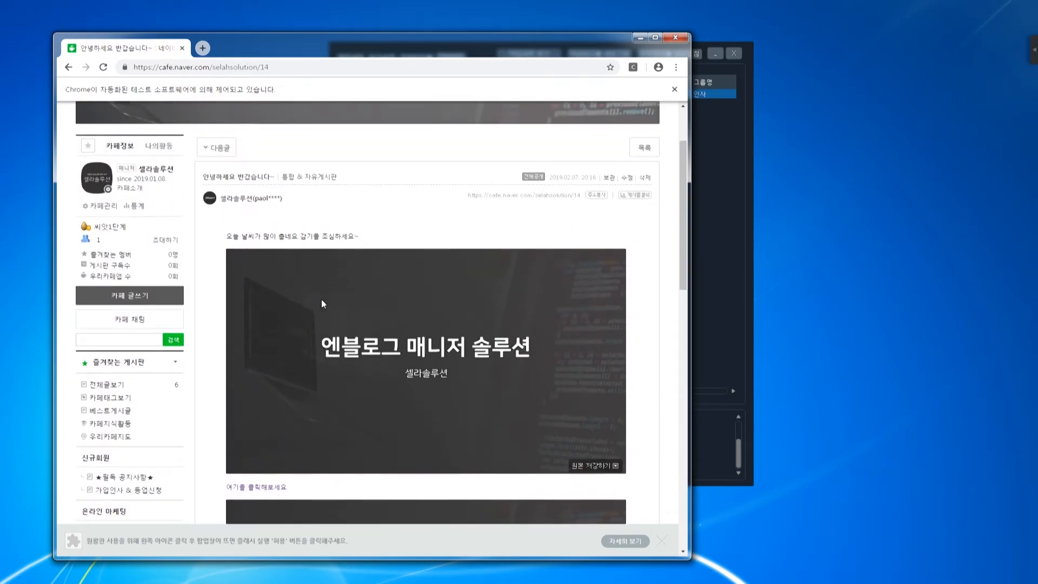
pyautogui.scroll(-6, 323, 303)
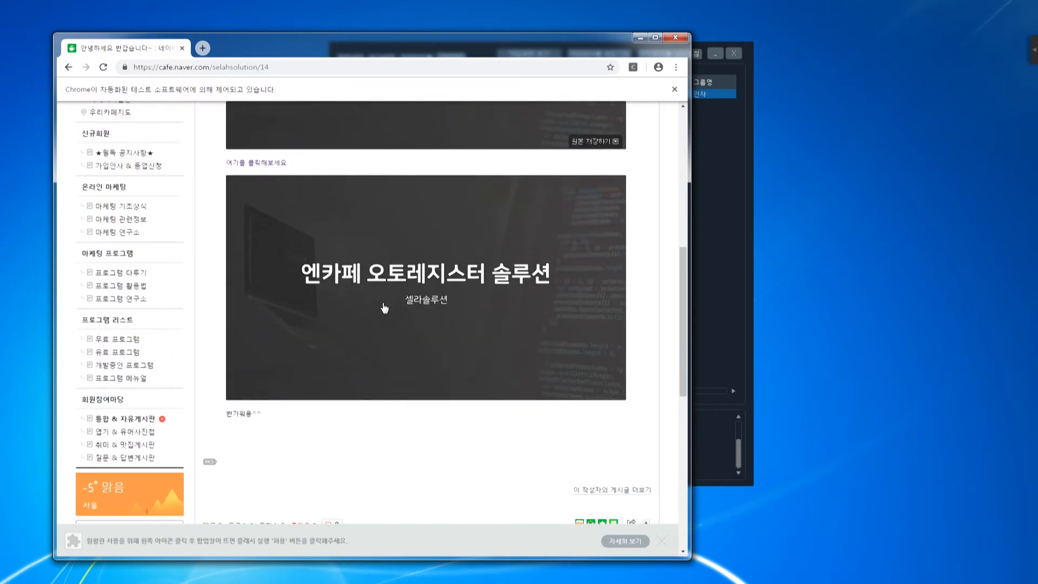
pyautogui.click(270, 167)
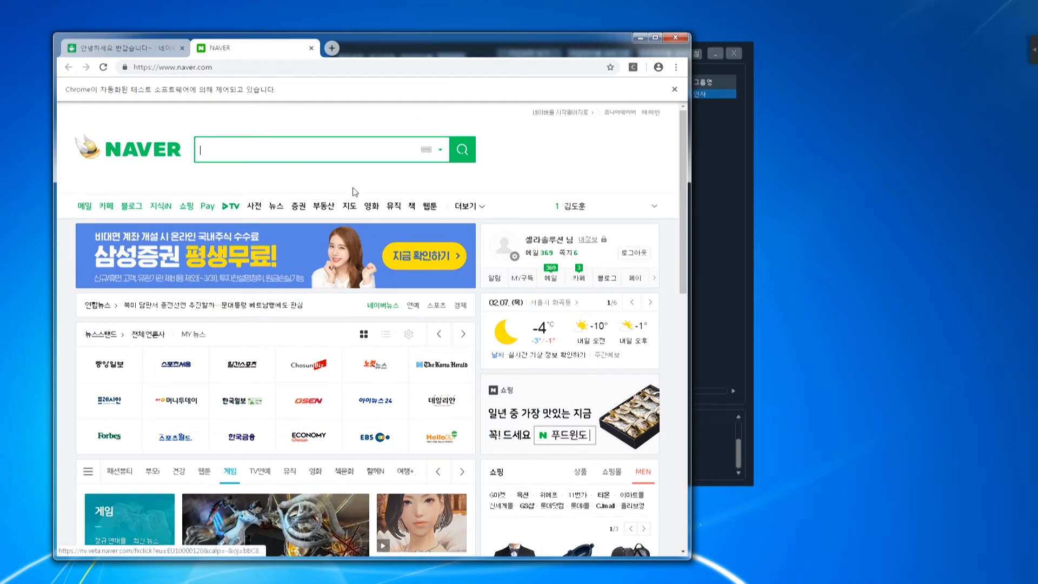
pyautogui.click(311, 48)
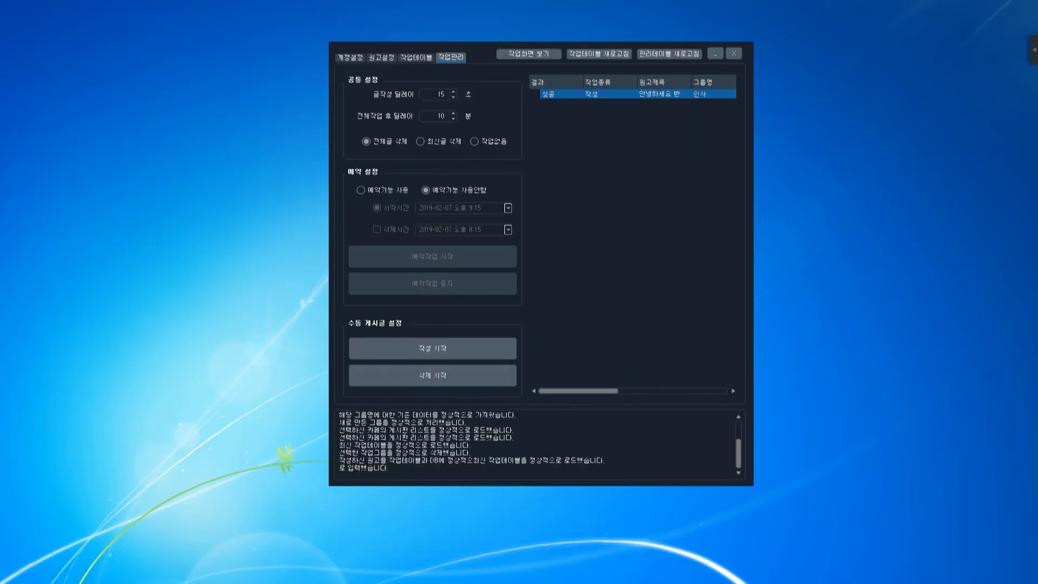
# On 계정설정, create a new group named 텐핑광고_다이어트.
pyautogui.click(407, 57)
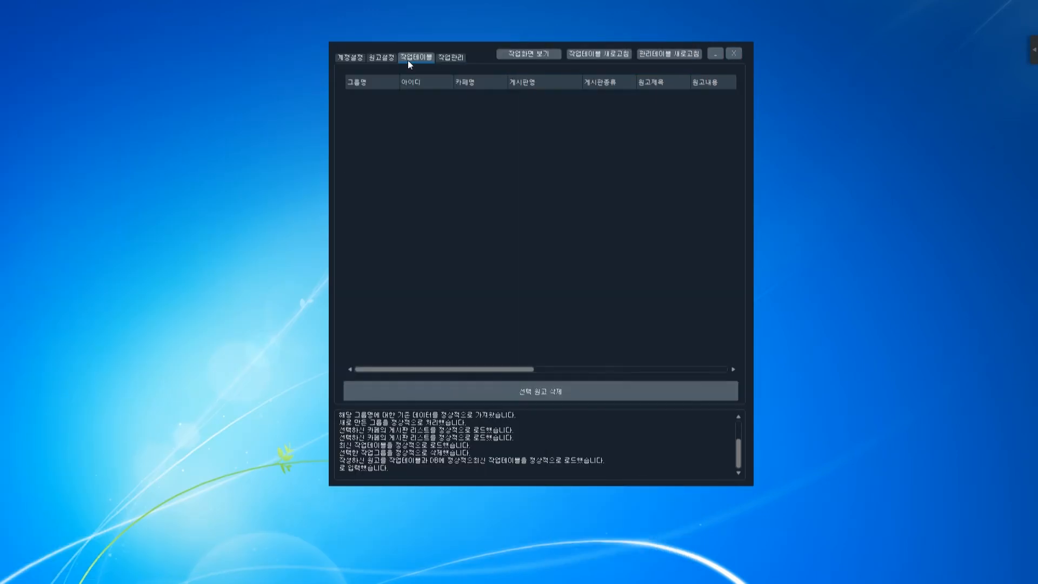
pyautogui.click(384, 56)
pyautogui.click(352, 57)
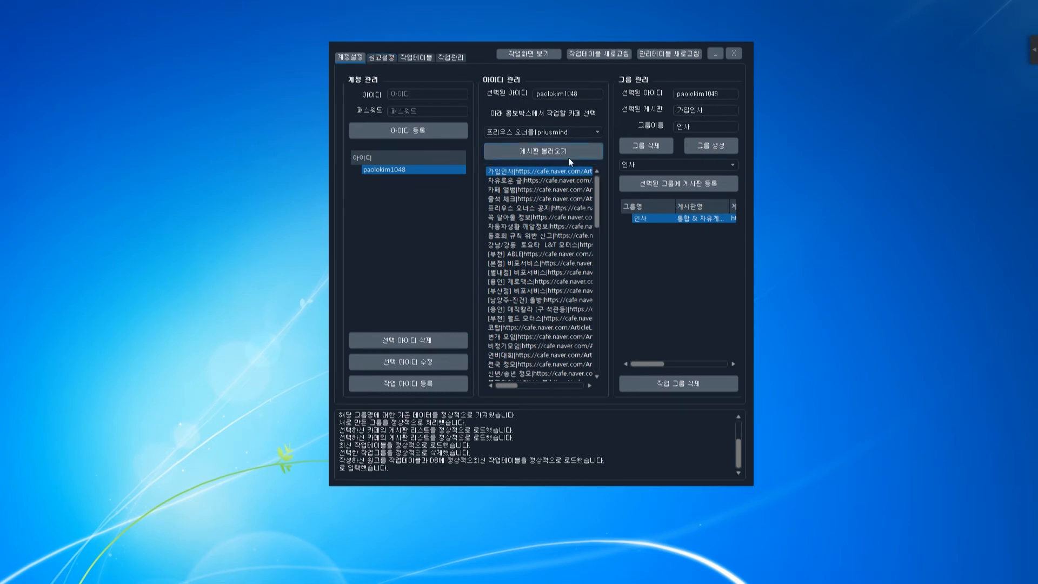
pyautogui.click(558, 134)
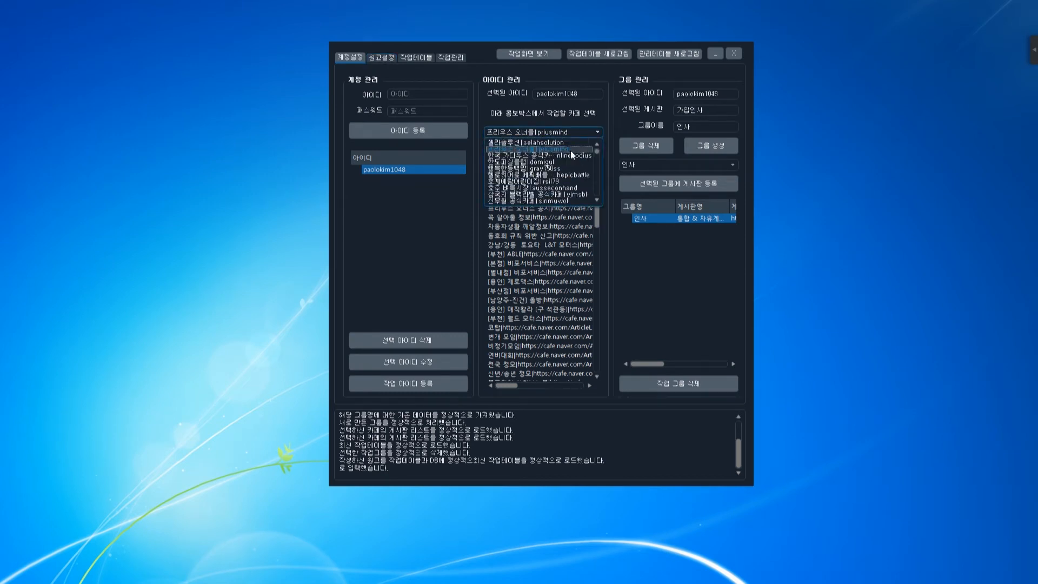
pyautogui.doubleClick(685, 128)
pyautogui.click(546, 121)
pyautogui.write('텐핑광고')
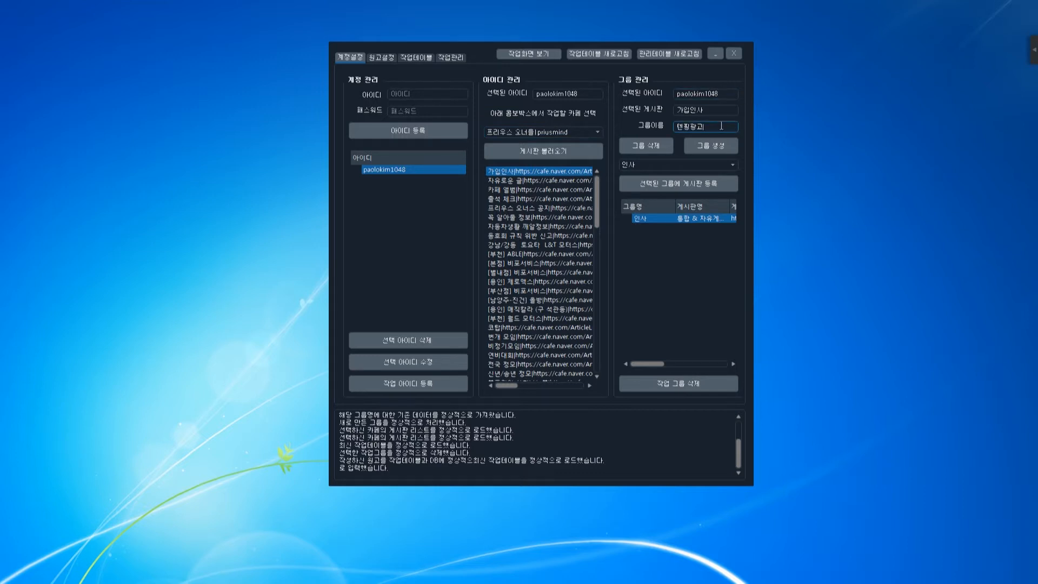
pyautogui.write('_다이에트')
pyautogui.click(721, 143)
# Select the 텐핑광고_다이어트 group and the 프리우스 오너들 cafe's 자유로운 글 board.
pyautogui.click(656, 164)
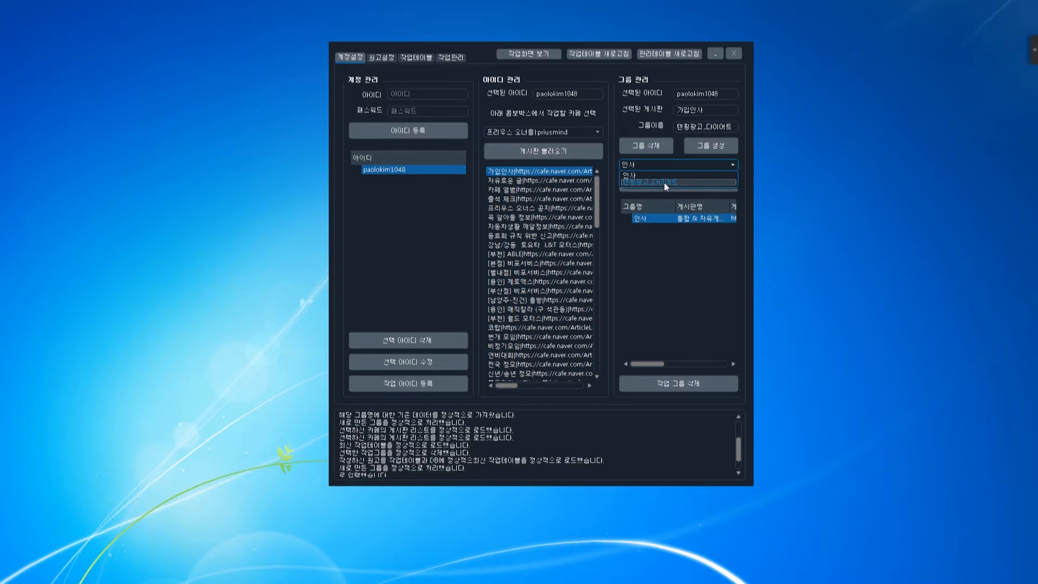
pyautogui.click(664, 183)
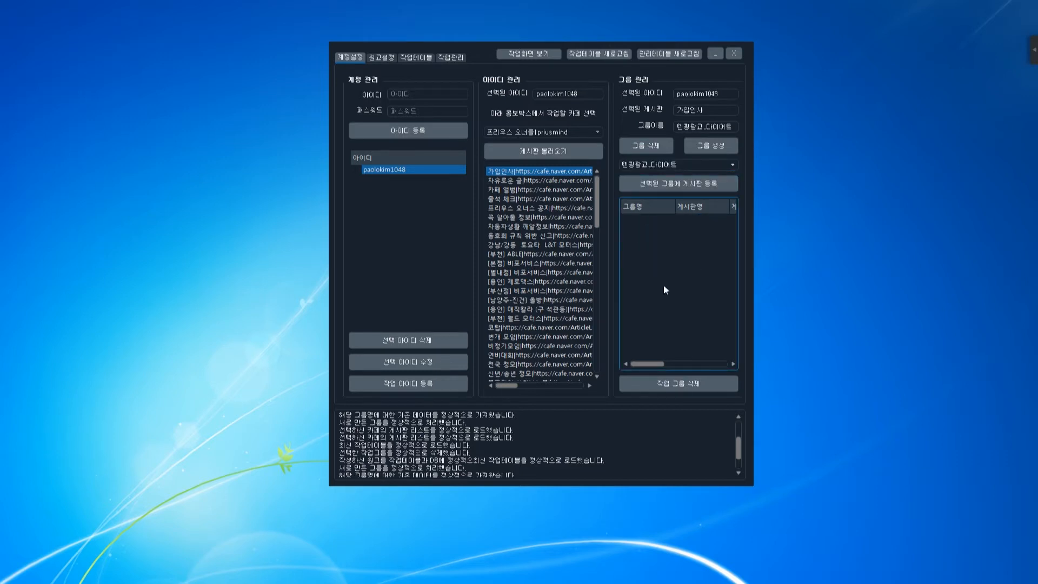
pyautogui.click(552, 133)
pyautogui.click(551, 148)
pyautogui.moveTo(596, 196); pyautogui.dragTo(614, 289)
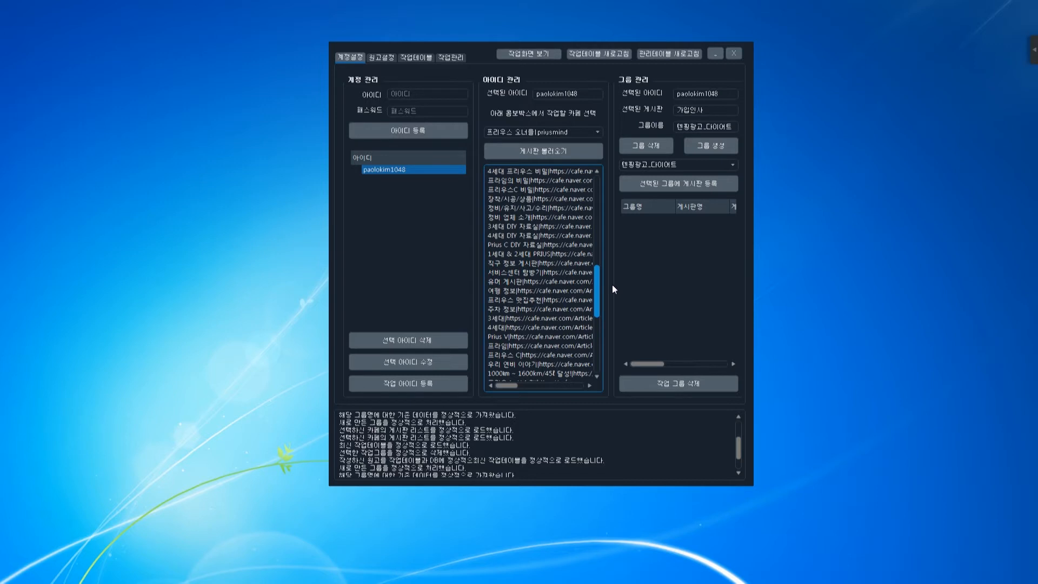
pyautogui.click(526, 301)
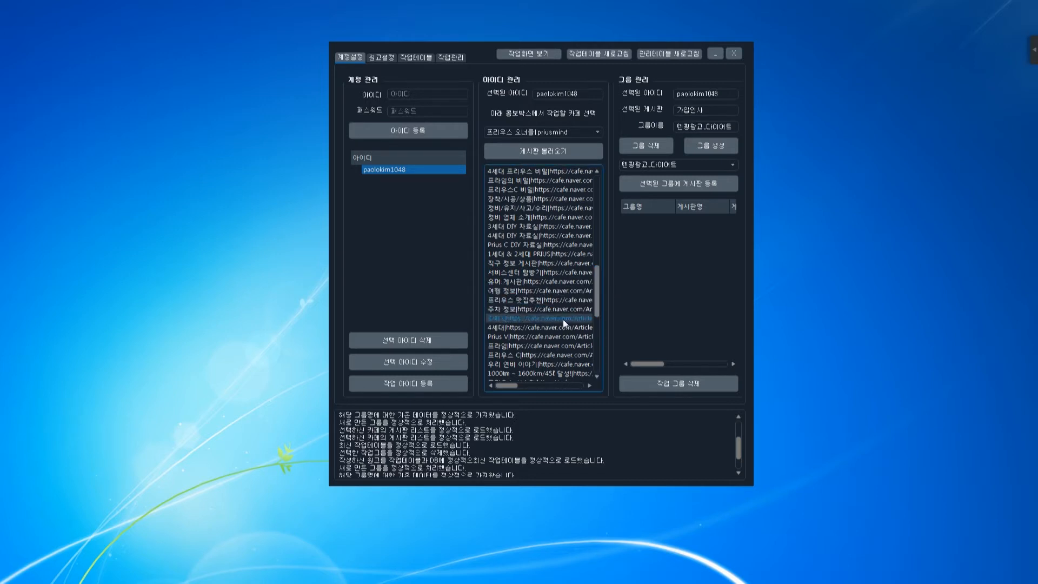
pyautogui.moveTo(594, 303); pyautogui.dragTo(601, 173)
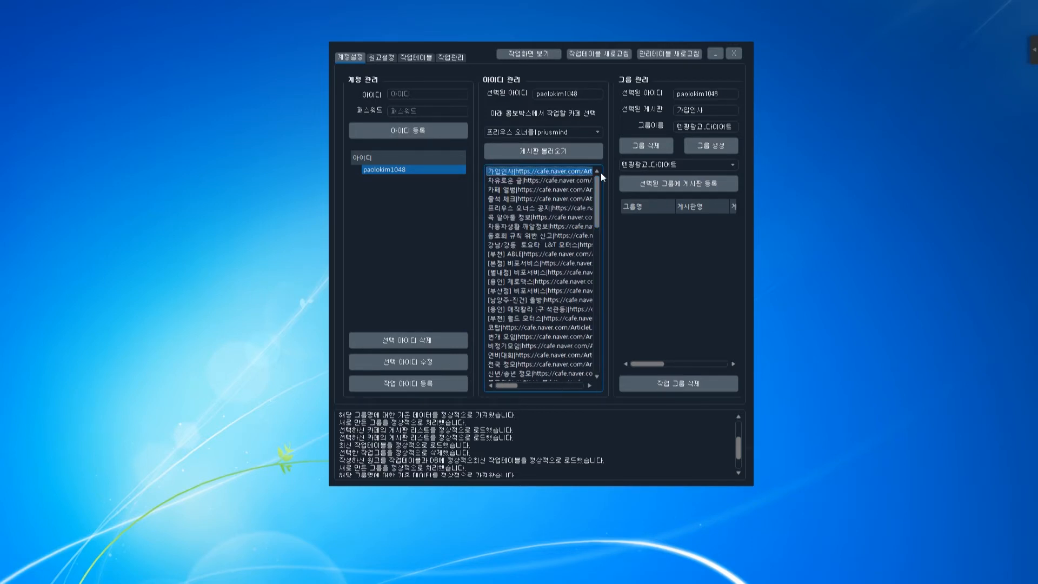
pyautogui.click(527, 182)
# Register 자유로운 글 and the 한국 가디우스 공식카페 자유게시판 to the group.
pyautogui.click(689, 183)
pyautogui.click(564, 131)
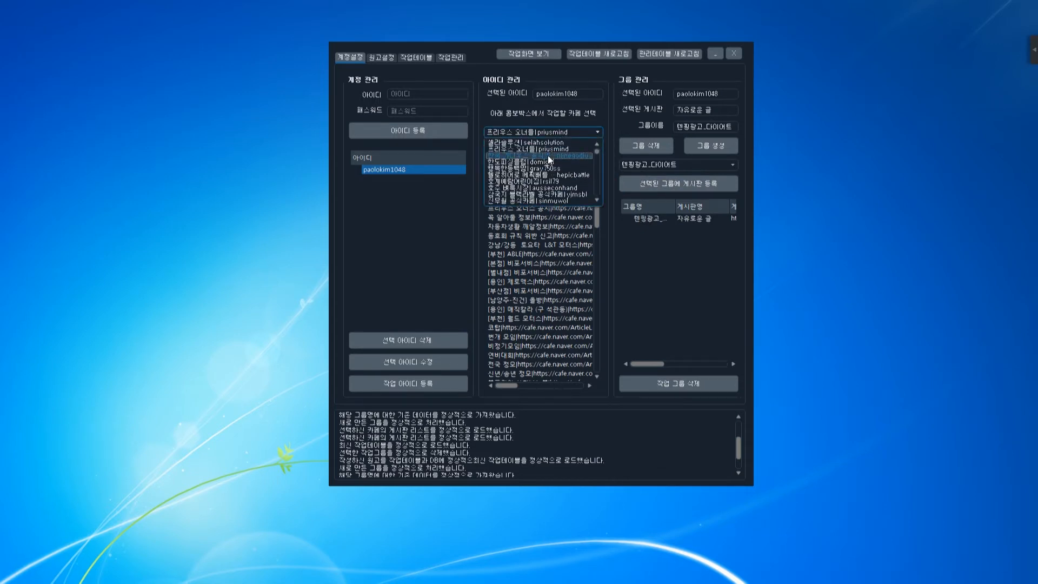
pyautogui.click(547, 153)
pyautogui.click(562, 160)
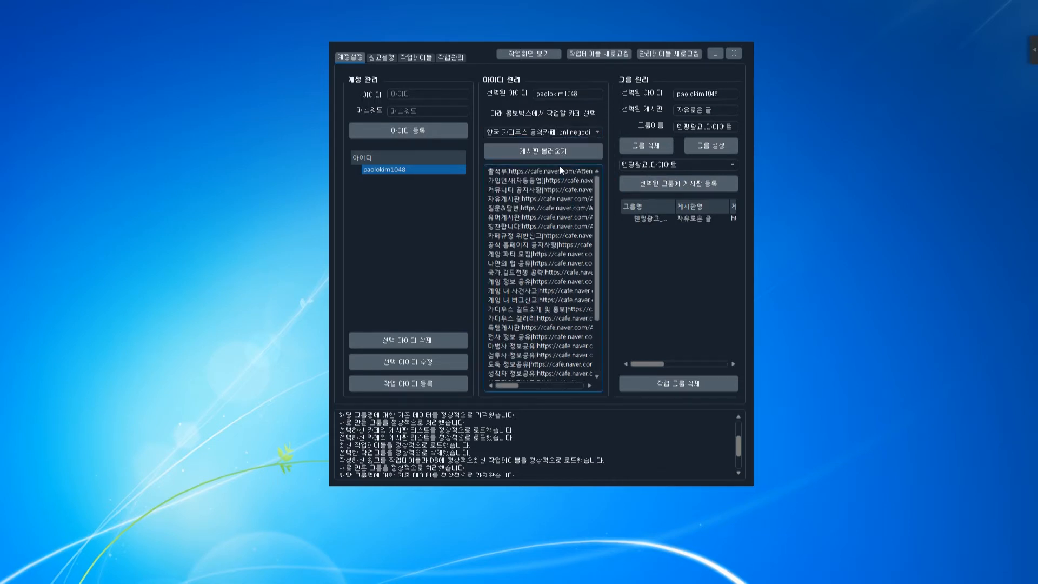
pyautogui.click(547, 199)
pyautogui.click(657, 184)
# Add the 한도피싱클럽 cafe's 자유게시판 as the group's third board.
pyautogui.moveTo(388, 185); pyautogui.dragTo(542, 130)
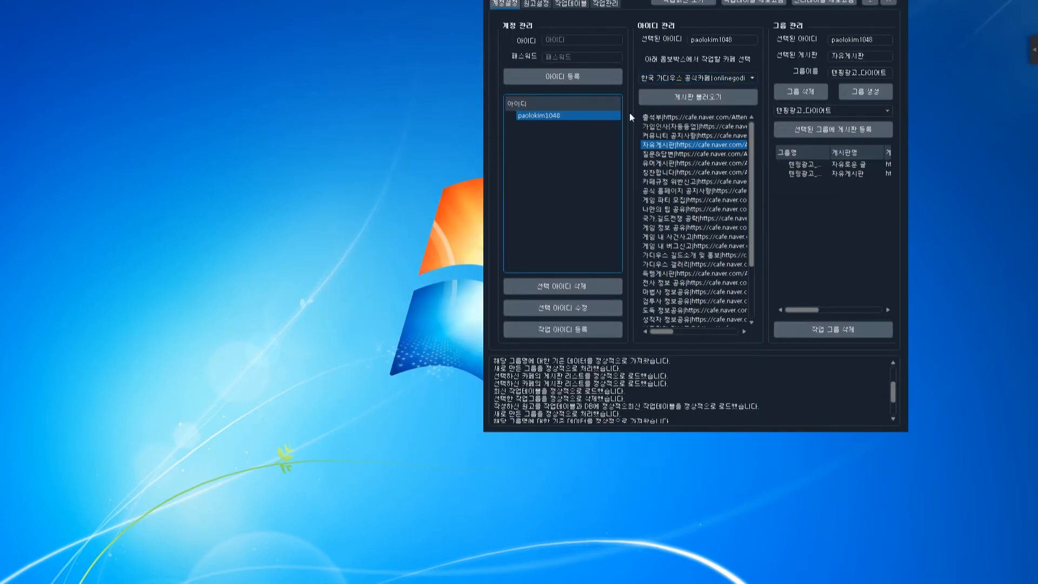
pyautogui.moveTo(643, 2); pyautogui.dragTo(474, 61)
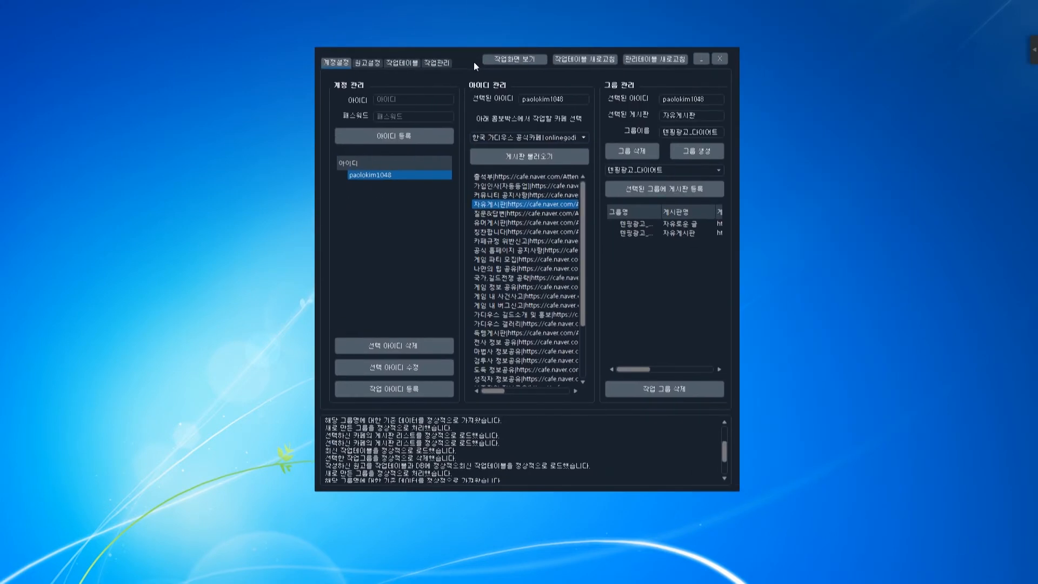
pyautogui.click(535, 136)
pyautogui.click(528, 166)
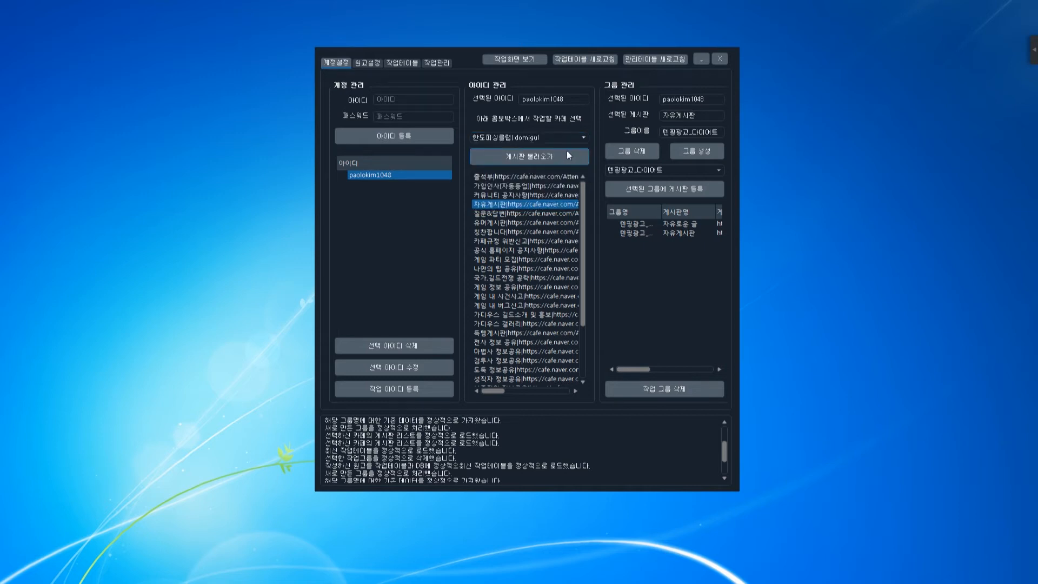
pyautogui.click(521, 154)
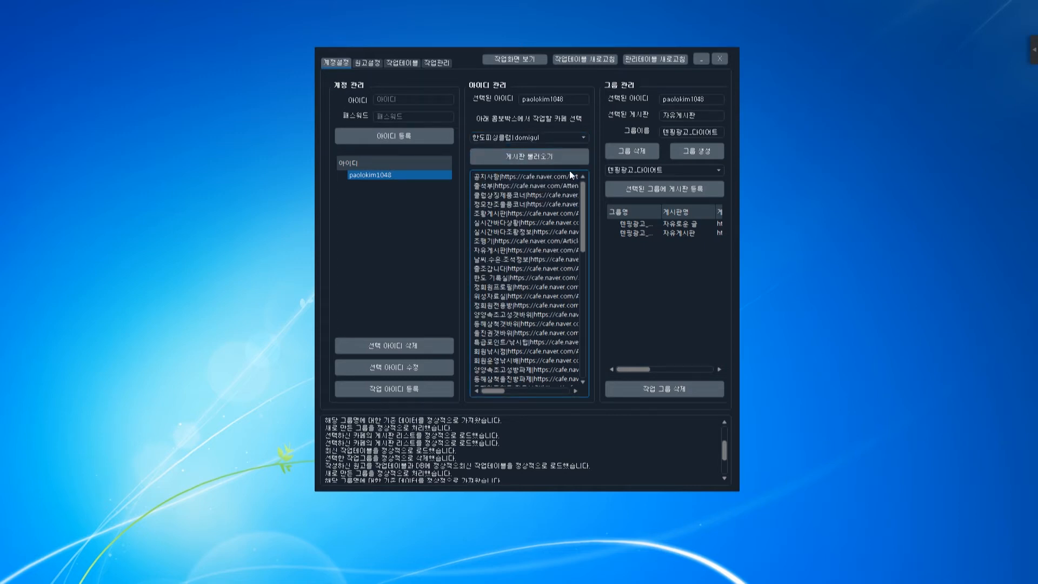
pyautogui.click(524, 250)
pyautogui.click(655, 190)
pyautogui.moveTo(637, 369); pyautogui.dragTo(654, 370)
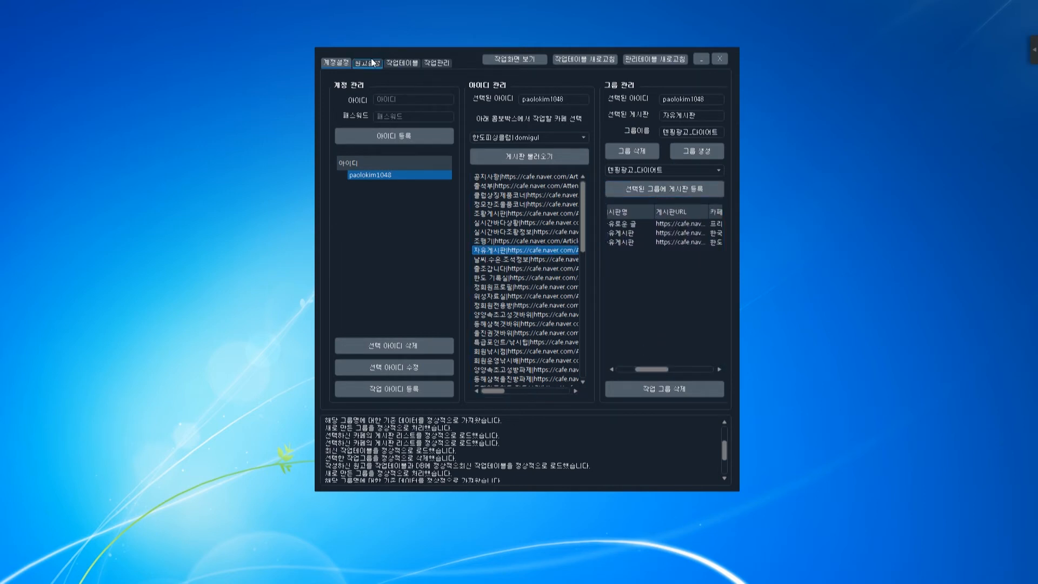
pyautogui.click(368, 63)
# Choose the 텐핑광고_다이어트 group and title the draft '다이어트 식품 대박난거 찾았습니다'.
pyautogui.click(417, 109)
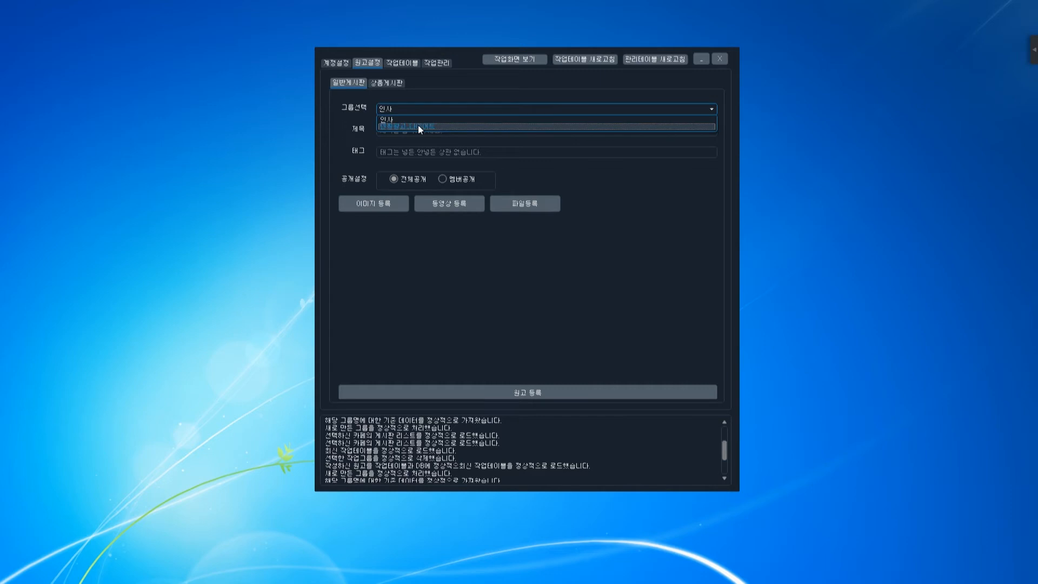
pyautogui.click(417, 125)
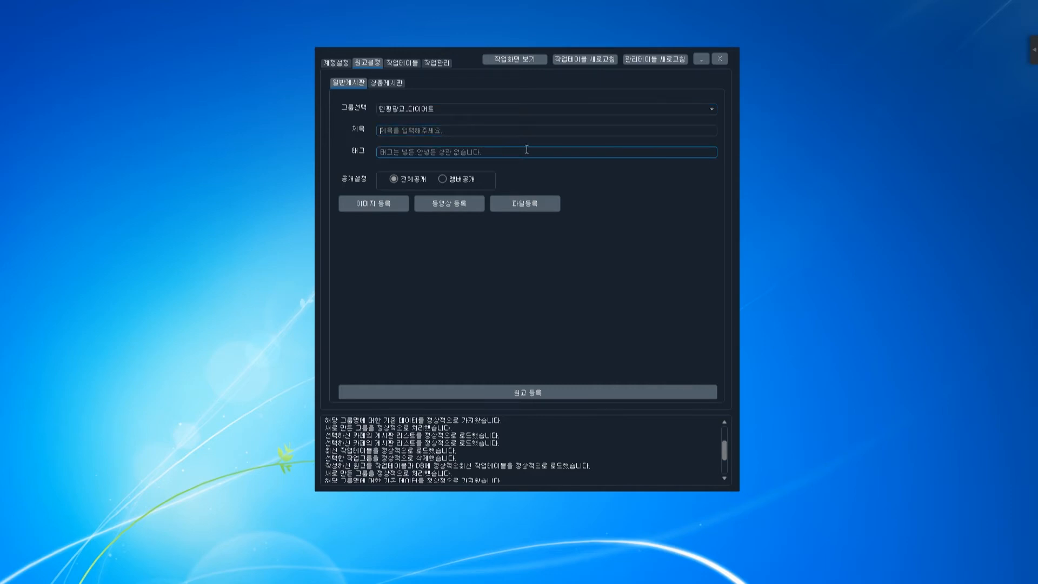
pyautogui.write('다이어트ㅈ식품 대박난ㄱ거 찾았습니다')
# Write the body with a <링크> diet-food link and register the draft in the job table.
pyautogui.click(538, 240)
pyautogui.write('아ㅓㄴㅇ아ㅣㄴㄹㄴㅇㅏ러')
pyautogui.press('Return')
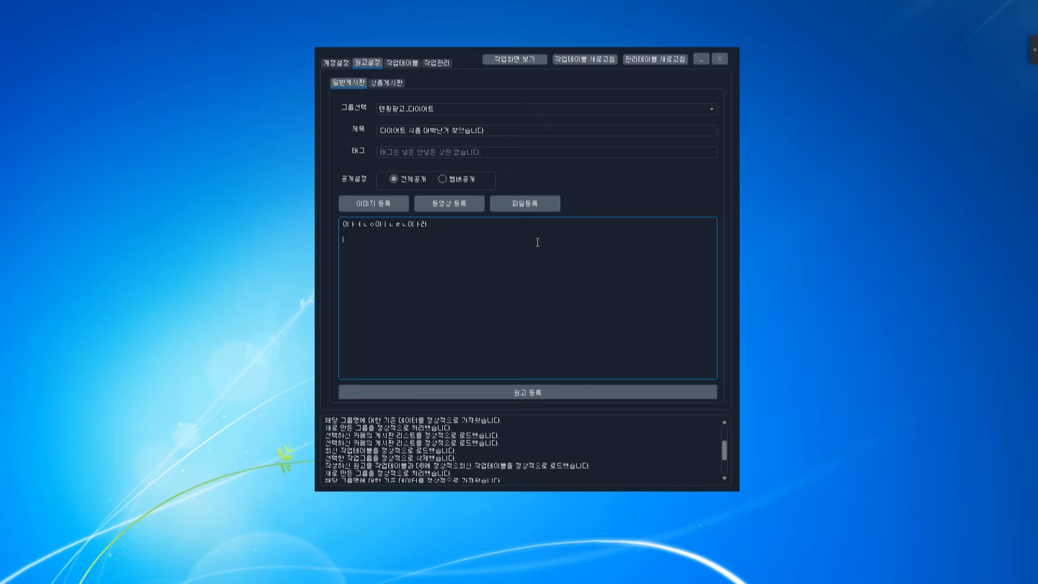
pyautogui.write('<링크>여길 눌러봐')
pyautogui.write('세요<링크주소>http://')
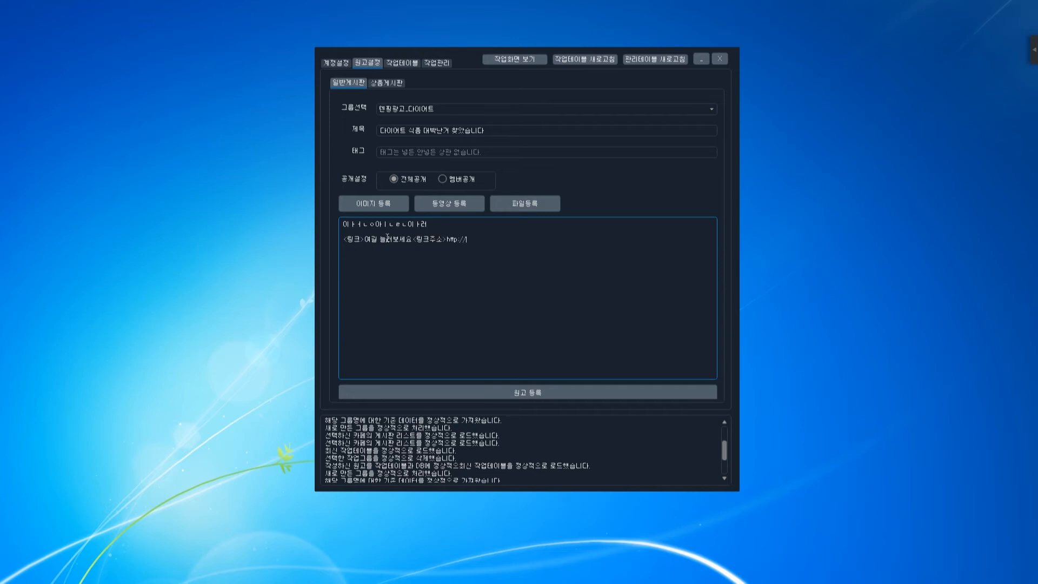
pyautogui.write('s다이어트식품.kr')
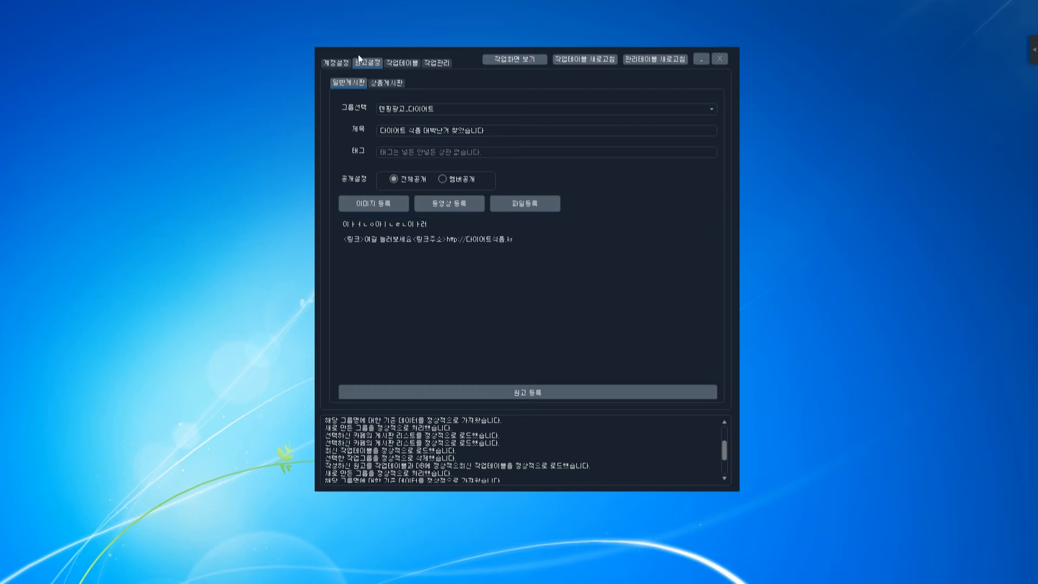
pyautogui.click(514, 390)
pyautogui.click(406, 63)
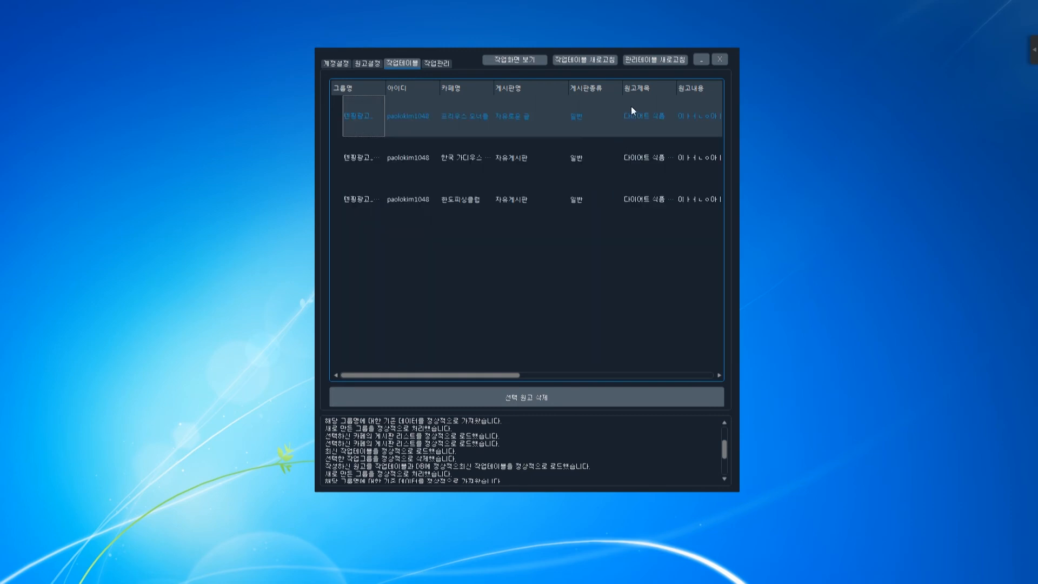
pyautogui.moveTo(488, 375); pyautogui.dragTo(710, 374)
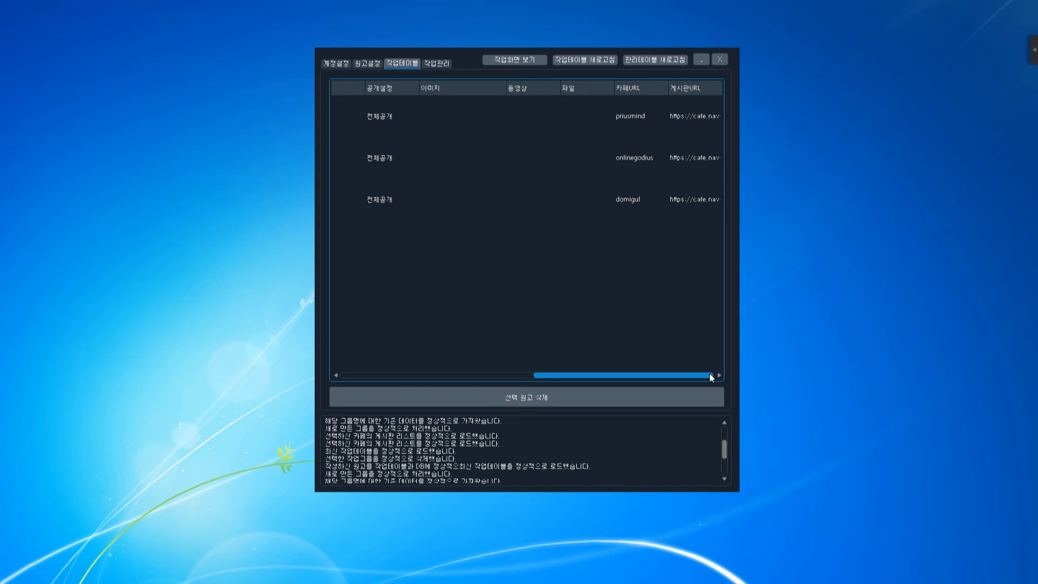
pyautogui.moveTo(618, 376); pyautogui.dragTo(425, 376)
pyautogui.click(436, 62)
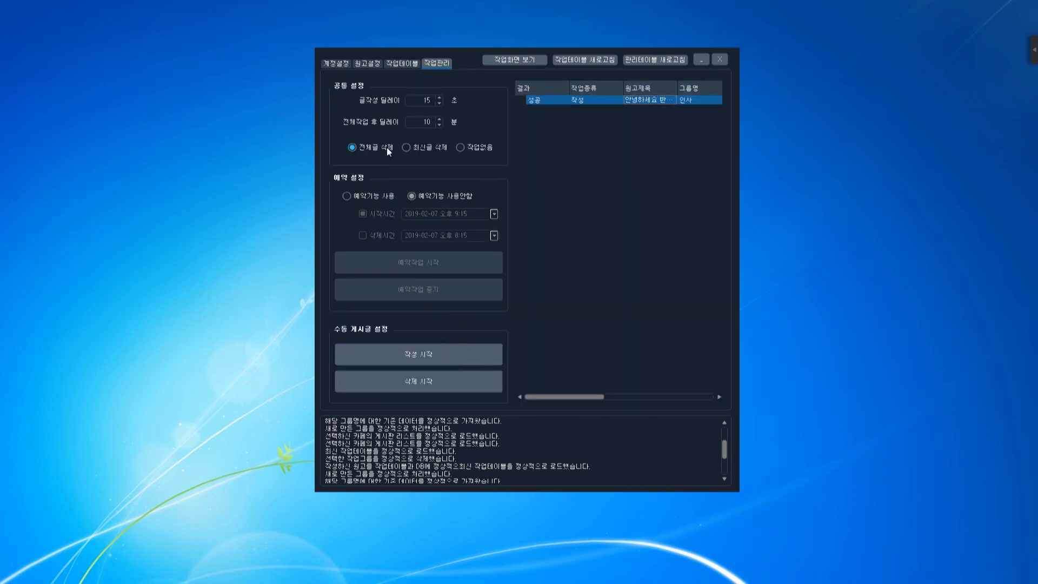
pyautogui.click(406, 64)
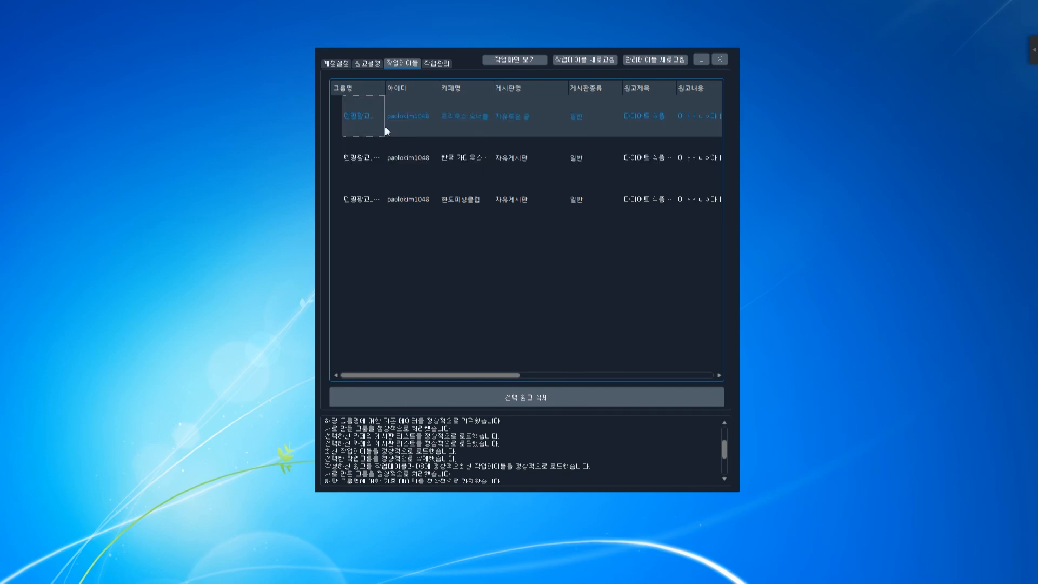
# Cycle through the tabs back to 계정설정 and shift the window to show the group's three boards.
pyautogui.moveTo(483, 375); pyautogui.dragTo(459, 378)
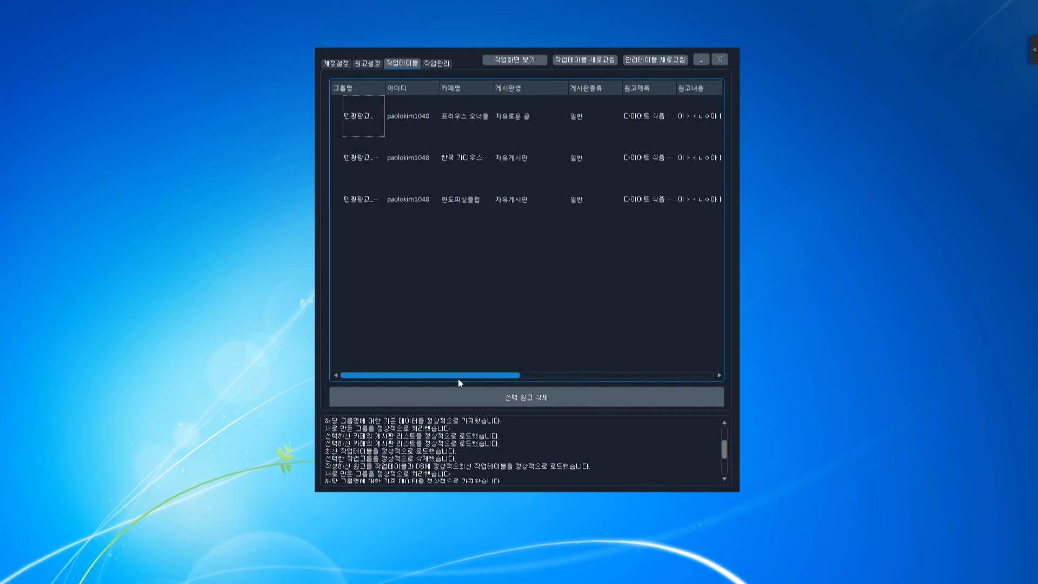
pyautogui.click(349, 64)
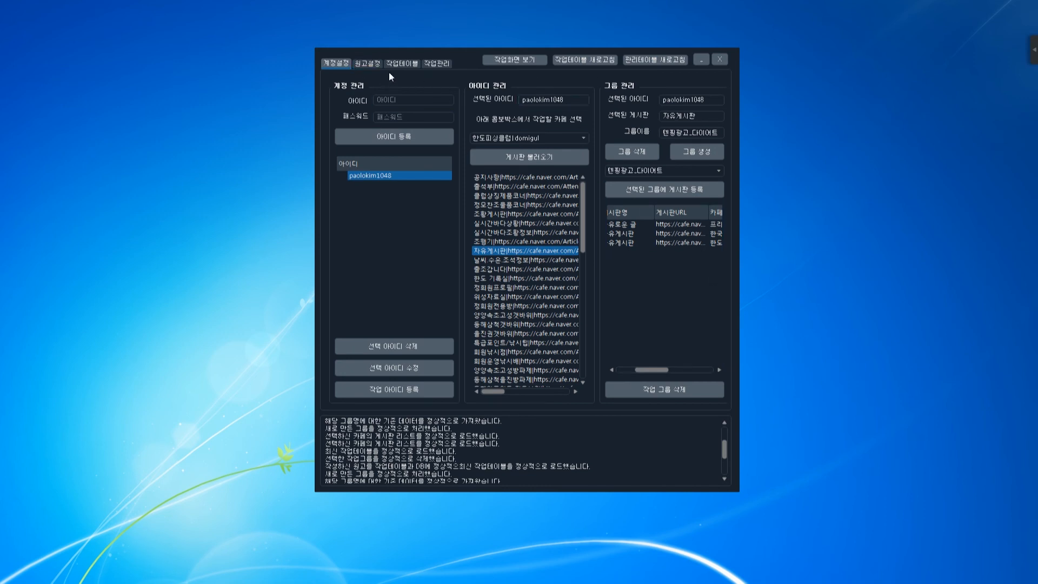
pyautogui.click(401, 64)
pyautogui.click(449, 66)
pyautogui.click(403, 62)
pyautogui.click(367, 61)
pyautogui.click(328, 64)
pyautogui.moveTo(464, 57); pyautogui.dragTo(445, 54)
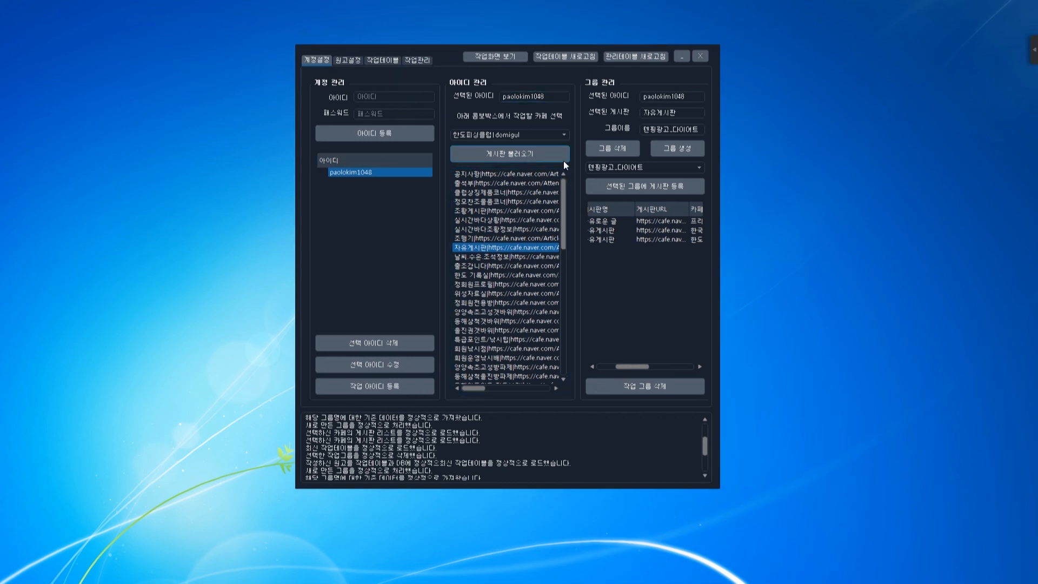
pyautogui.moveTo(634, 367); pyautogui.dragTo(599, 370)
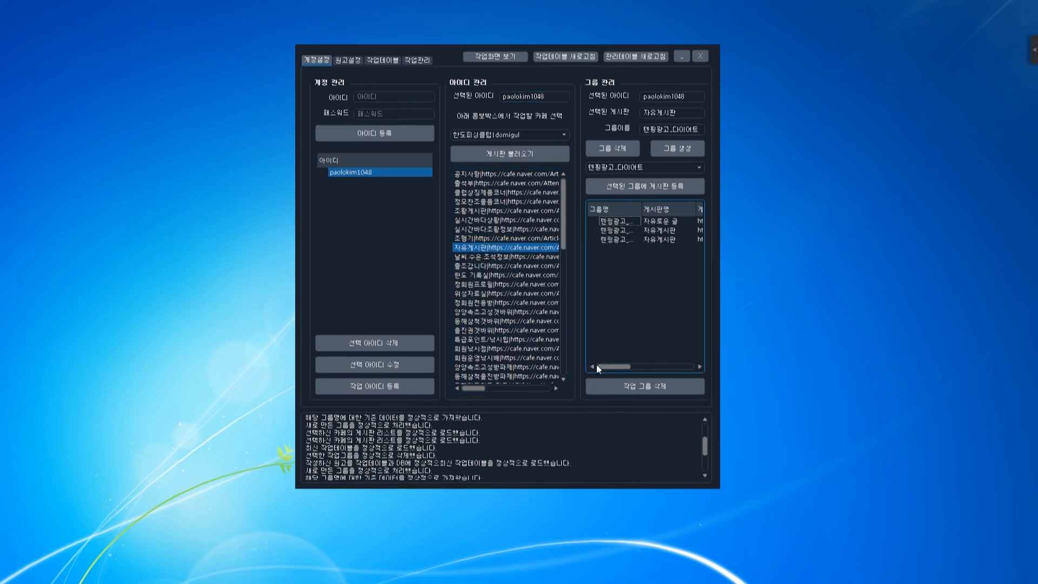